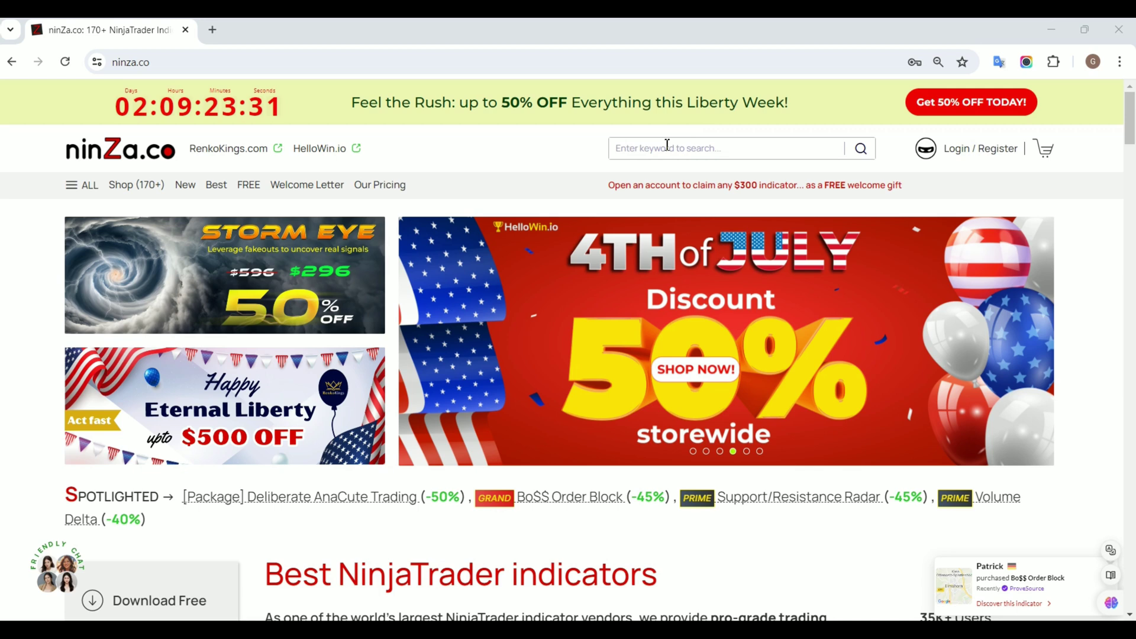
Search ninZa.co for 'ThunderZ' and open the [System] ThunderZilla product page.
left_click(613, 147)
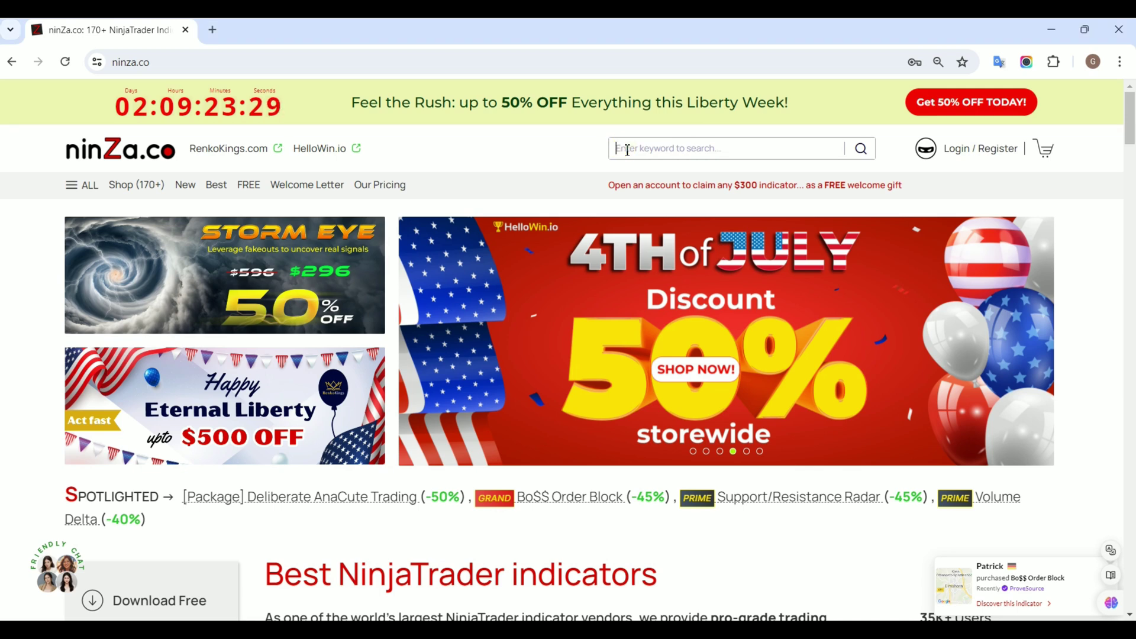
type("ThunderZilla")
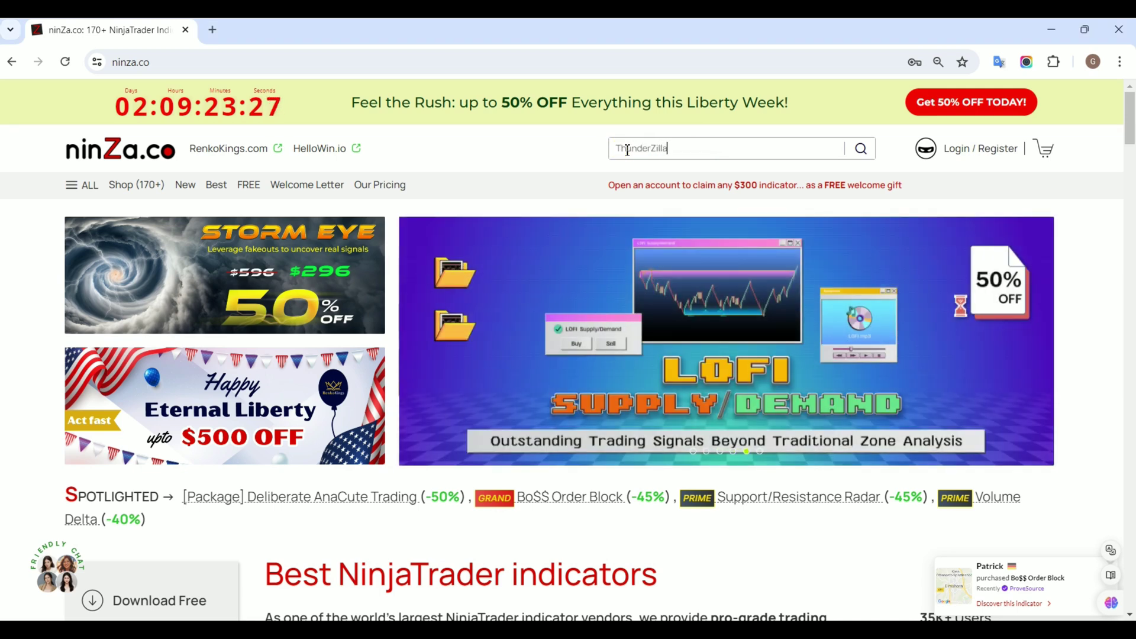
key("Return")
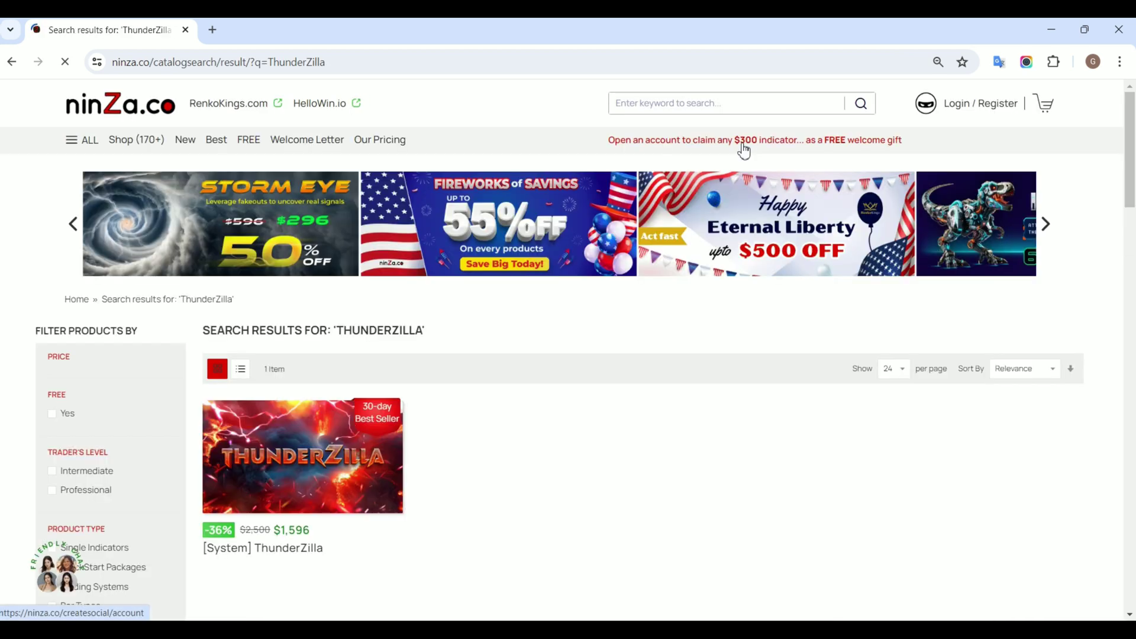
mouse_move(250, 560)
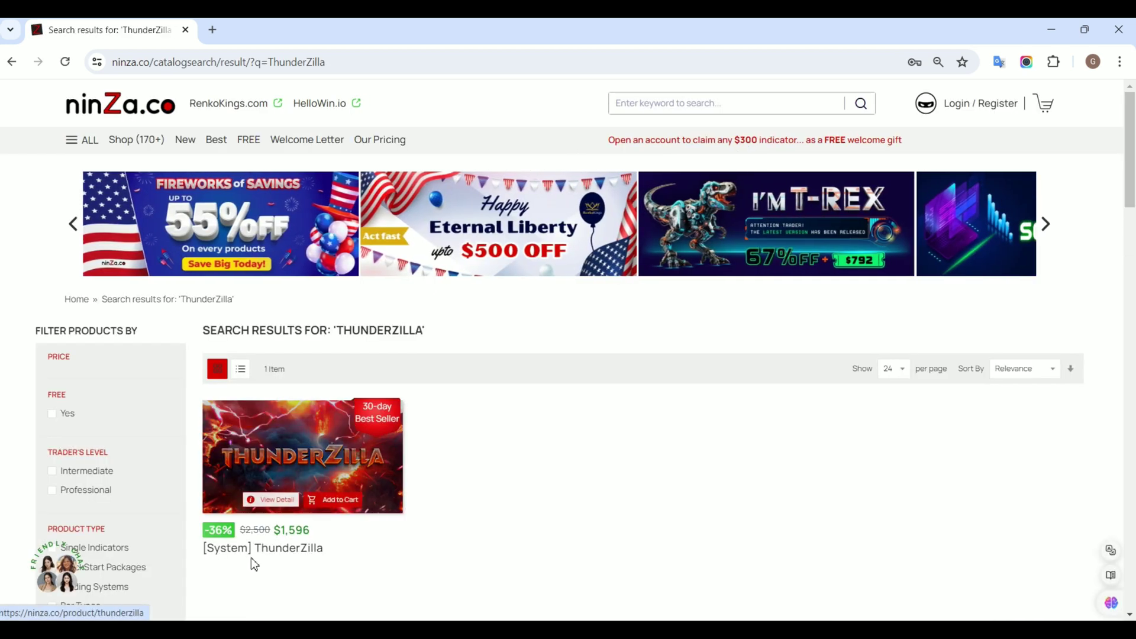
left_click(308, 594)
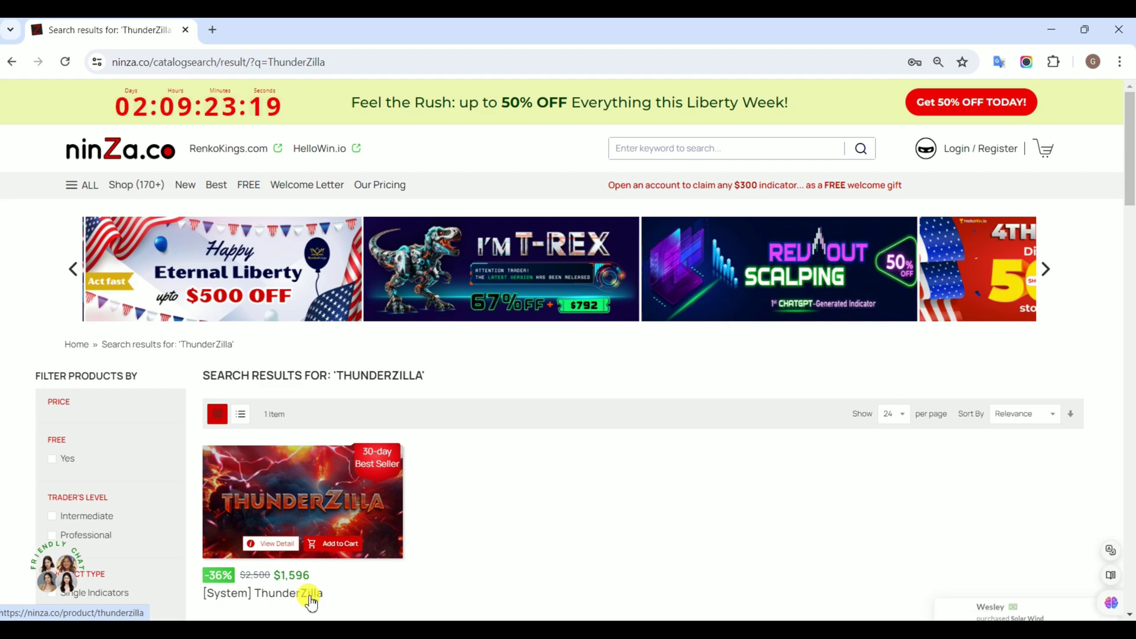
Expand the full ThunderZilla description and find the Dedicated NinjaScript signals heading.
left_click_drag(1131, 101, 1130, 245)
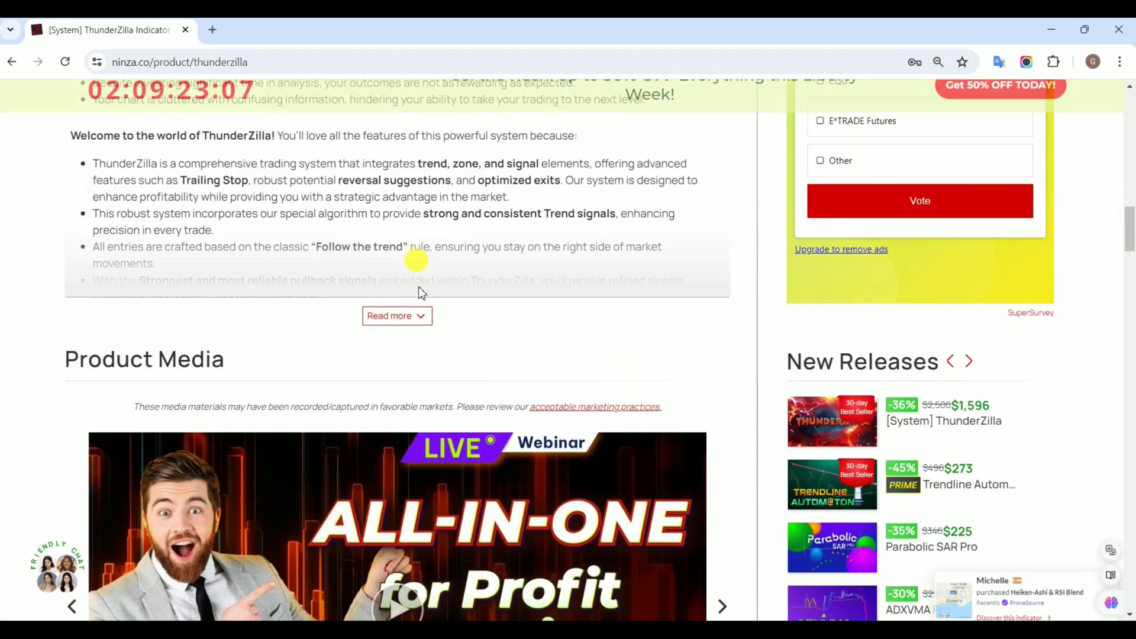
left_click(417, 320)
scroll(444, 367, "down", 12)
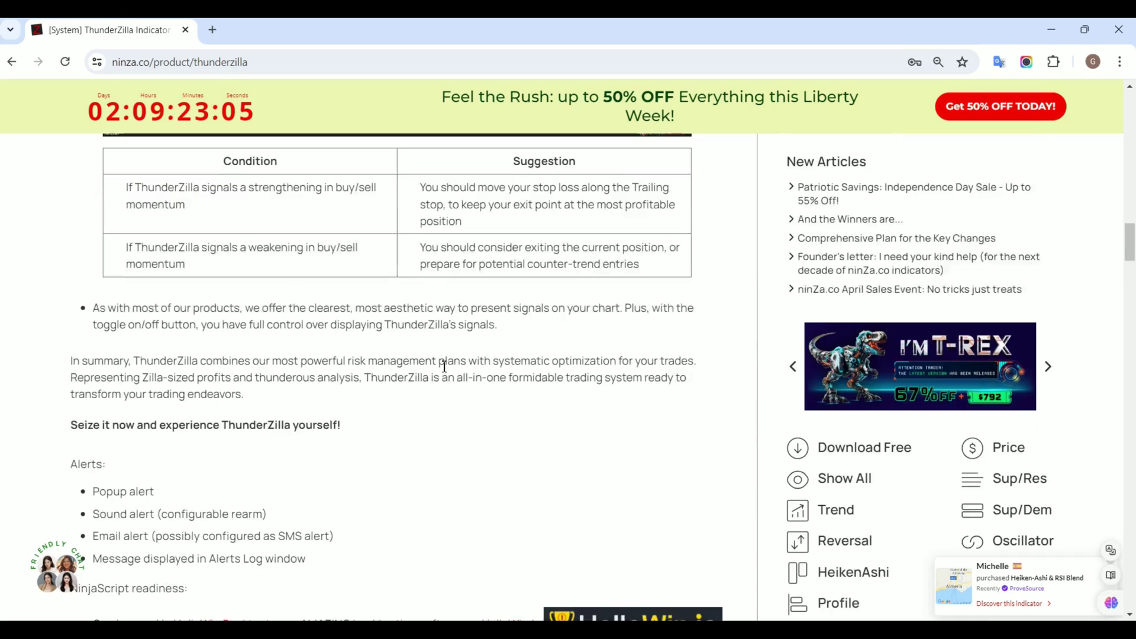
scroll(451, 350, "down", 5)
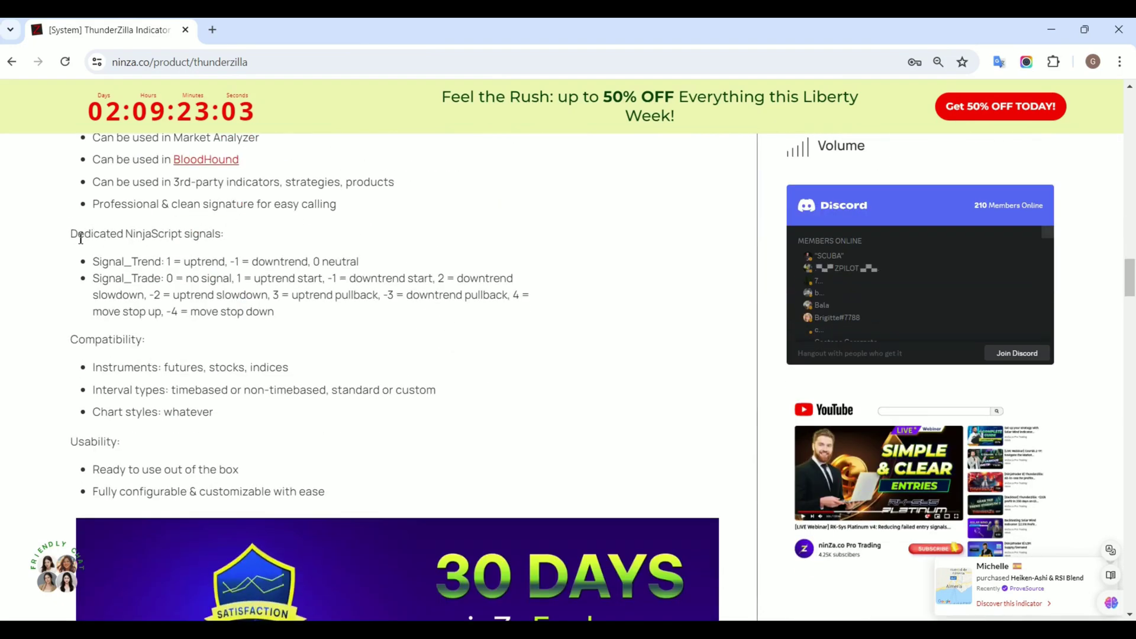
left_click(75, 235)
left_click_drag(92, 237, 247, 233)
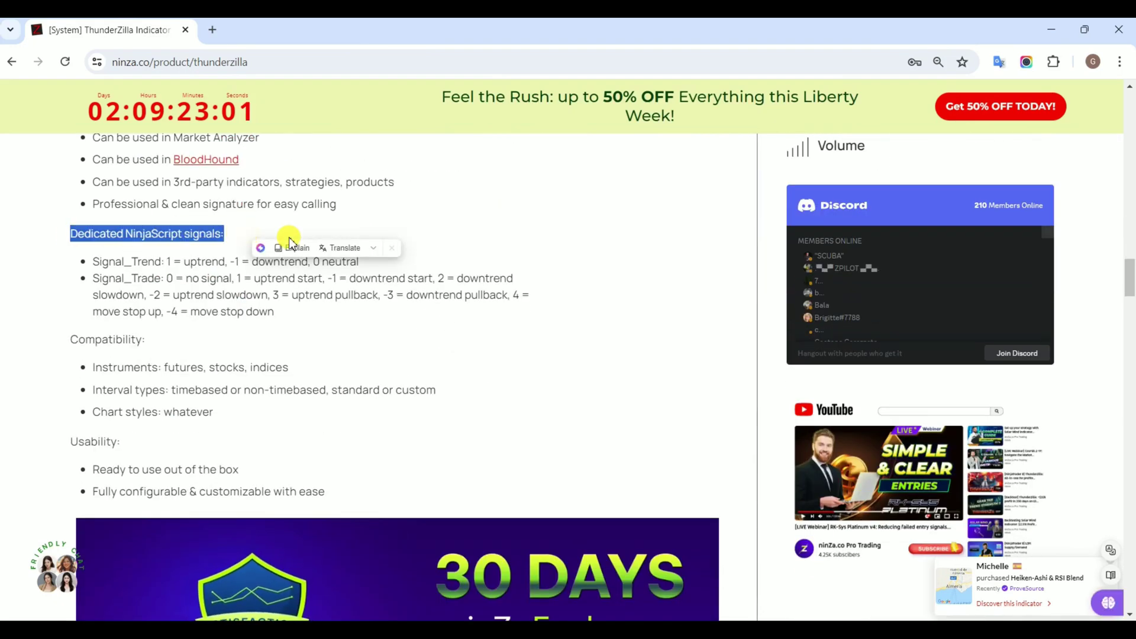
Highlight the Signal_Trade codes: 3 for uptrend pullback, -3 for downtrend pullback.
left_click(97, 282)
double_click(96, 282)
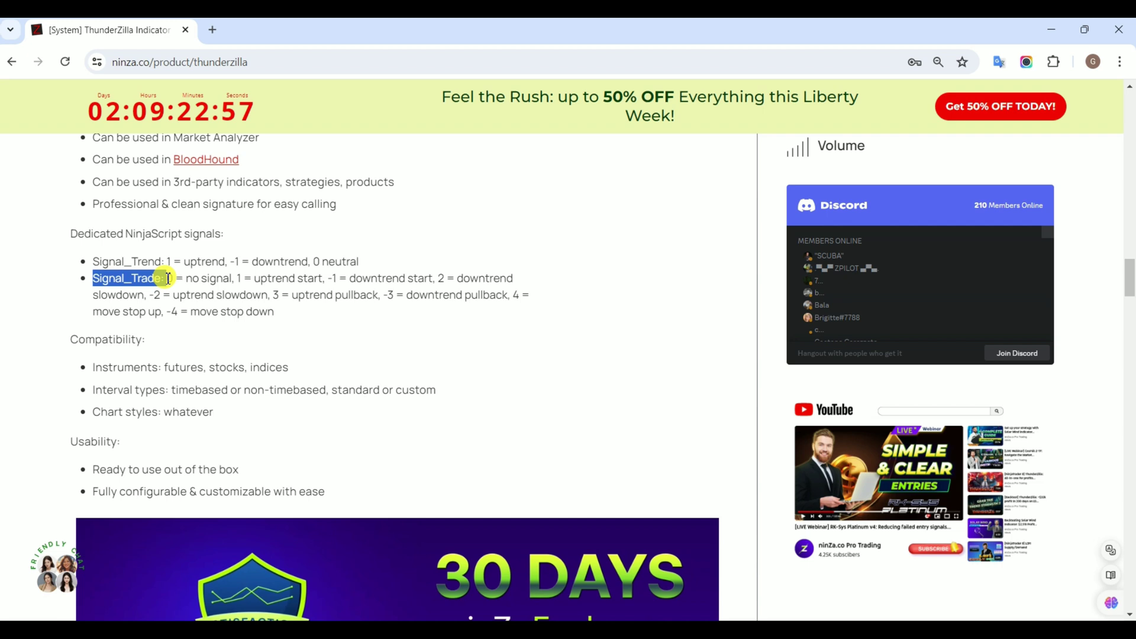
left_click(276, 294, "shift")
left_click_drag(306, 296, 393, 312)
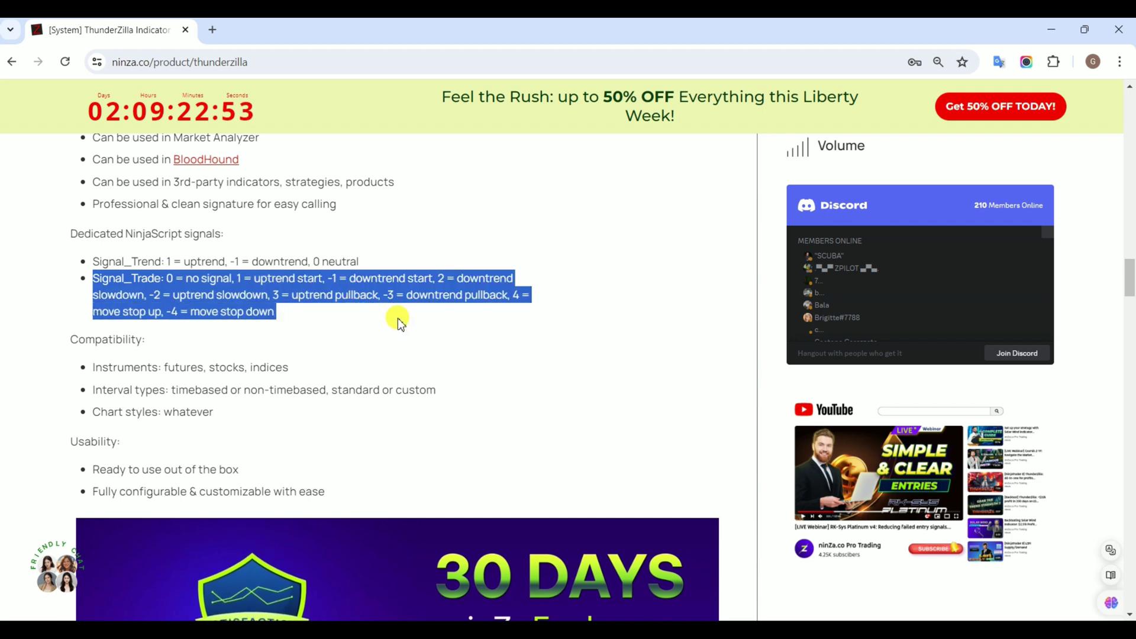
left_click(279, 300)
left_click_drag(274, 297, 507, 297)
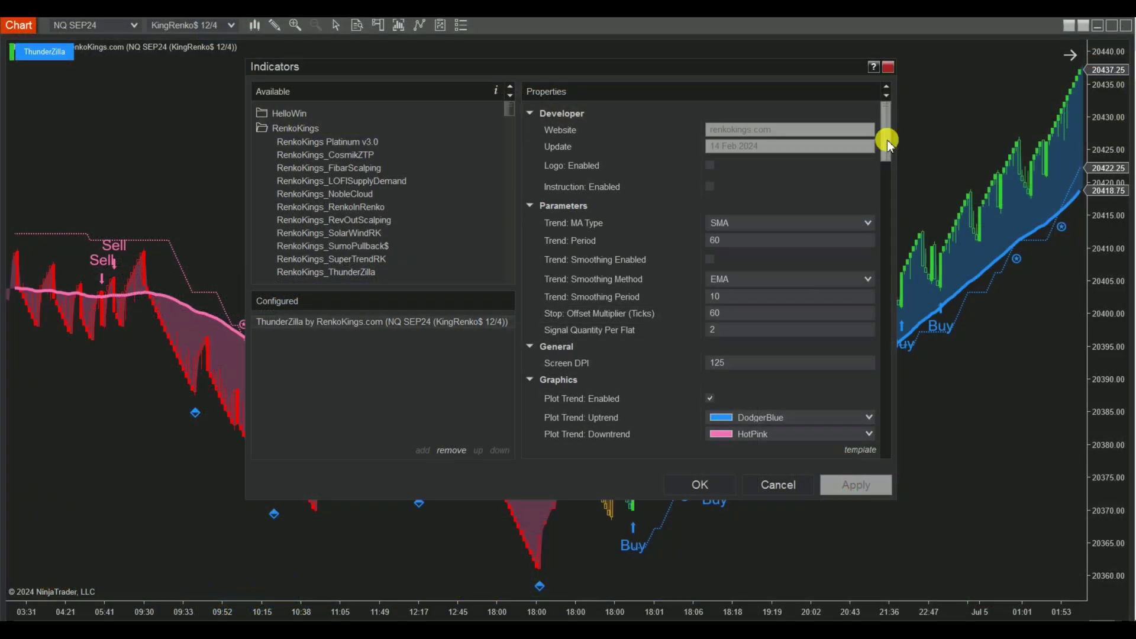
left_click_drag(886, 140, 887, 323)
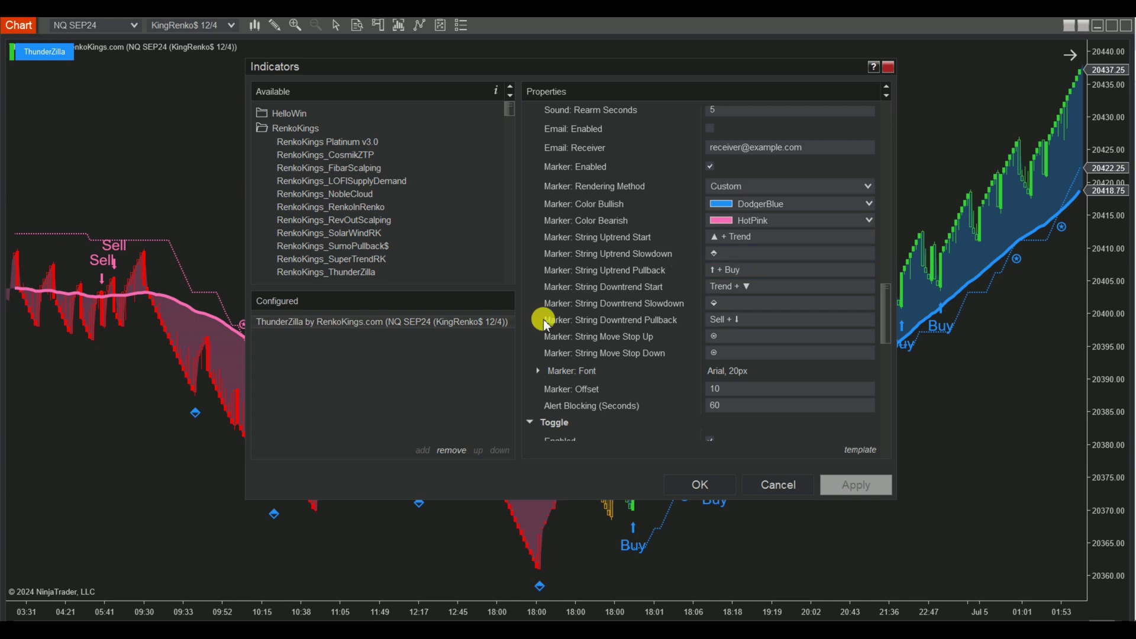
In ThunderZilla's properties, color the Signal: Trade plot DeepPink, uncheck Auto scale, and confirm.
left_click(680, 322)
left_click_drag(887, 313, 887, 426)
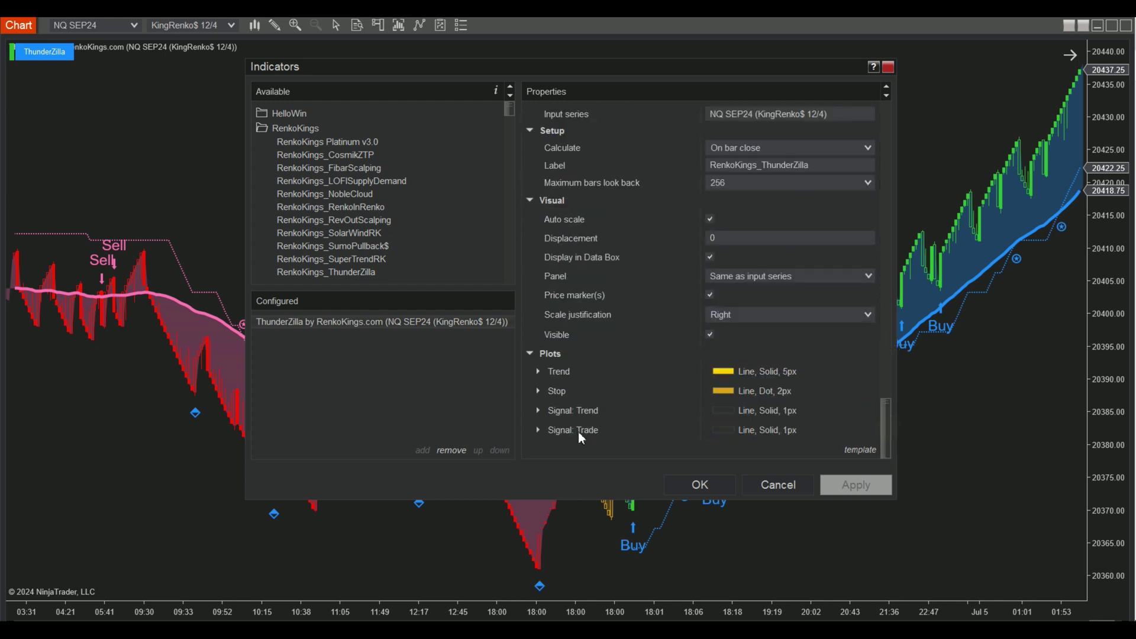
scroll(886, 421, "down", 3)
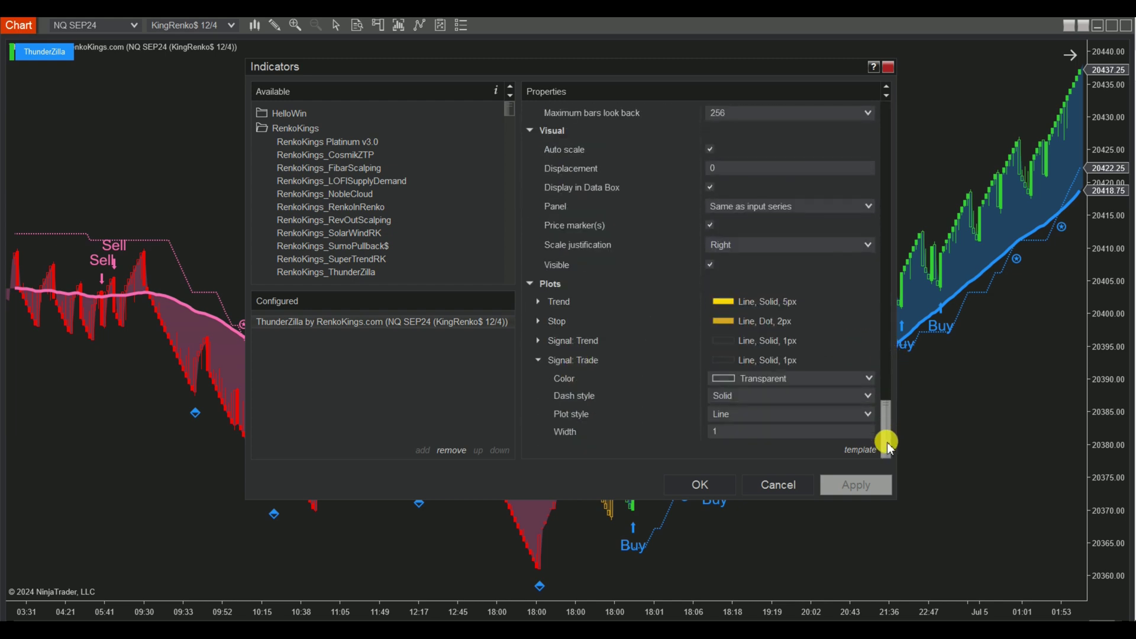
left_click(868, 380)
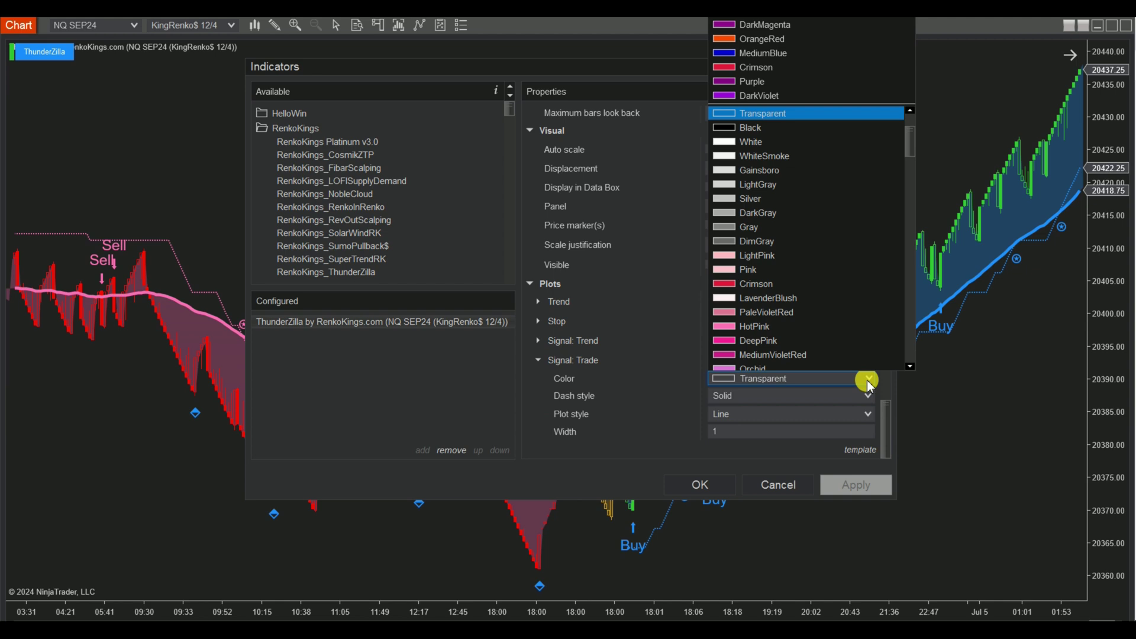
scroll(832, 303, "down", 2)
left_click(832, 304)
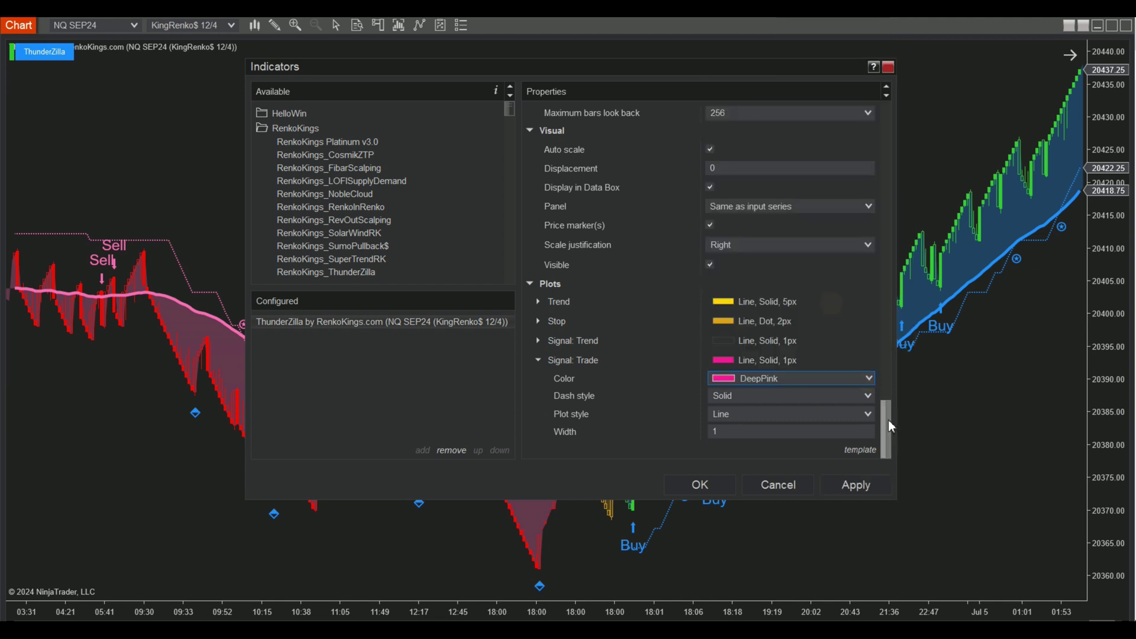
left_click(710, 151)
left_click(710, 485)
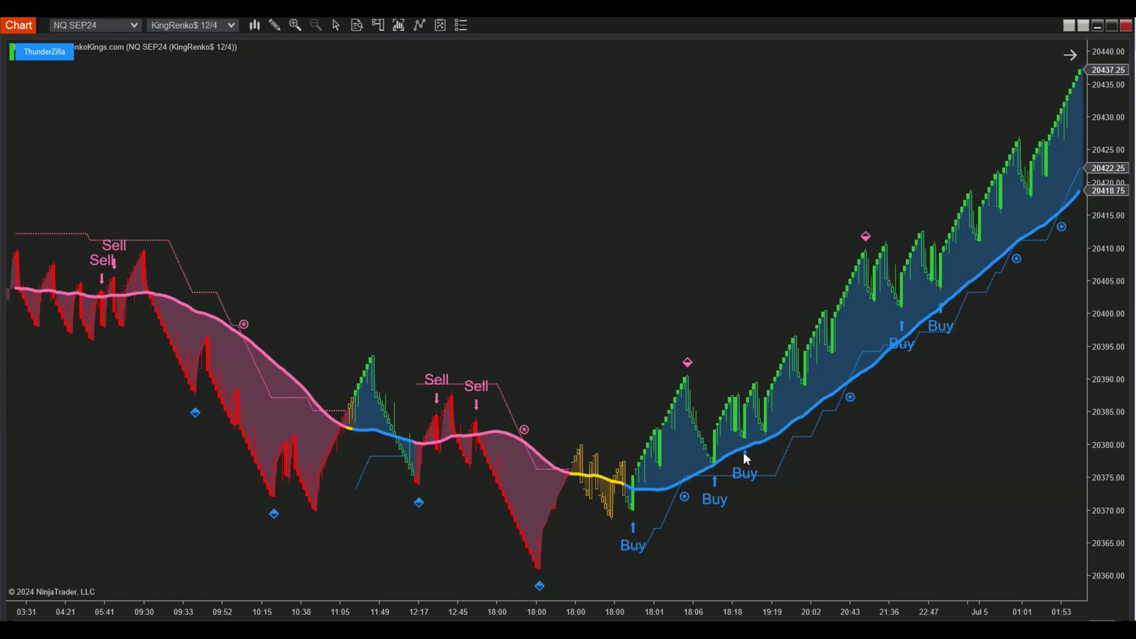
Switch on the Local crosshair and show the Data Box, moving it up and right over the chart.
left_click(337, 27)
left_click(366, 58)
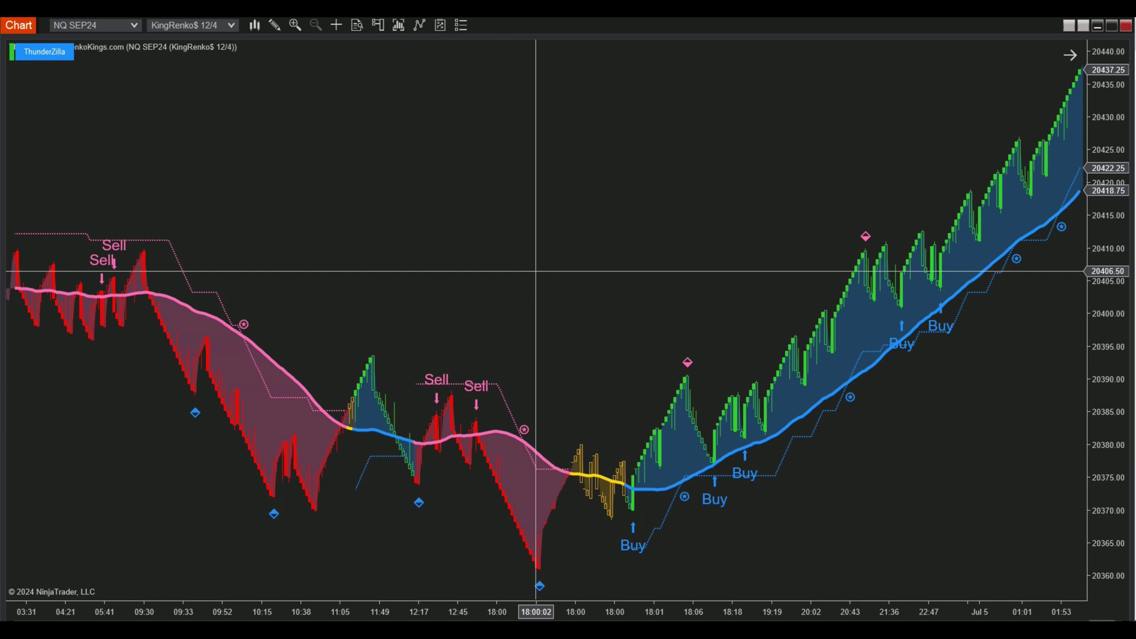
right_click(508, 167)
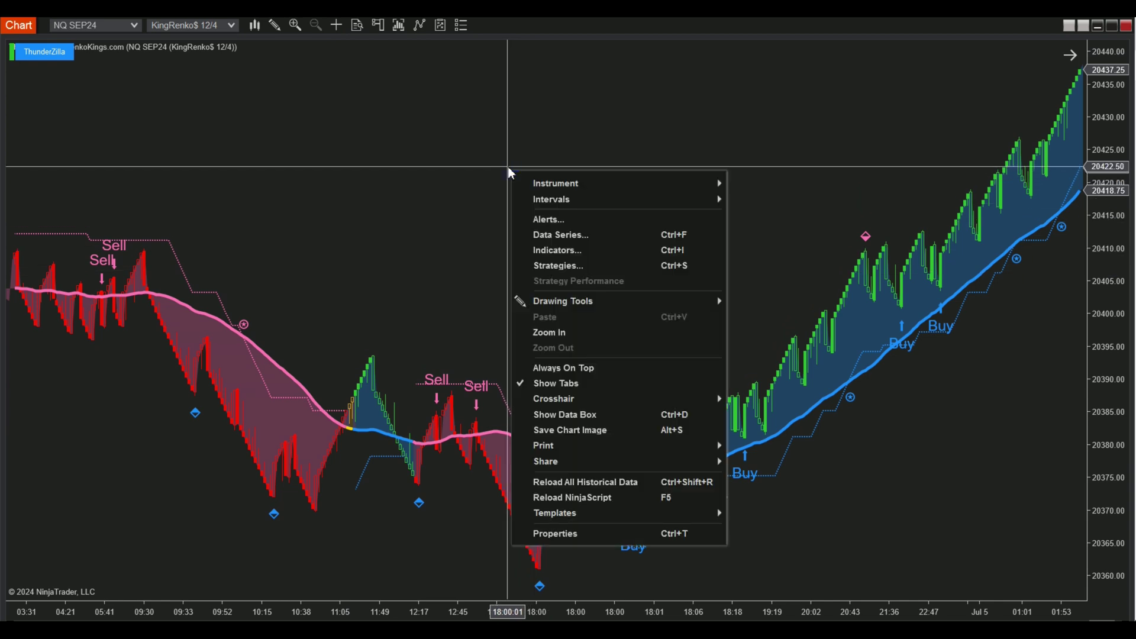
left_click(627, 414)
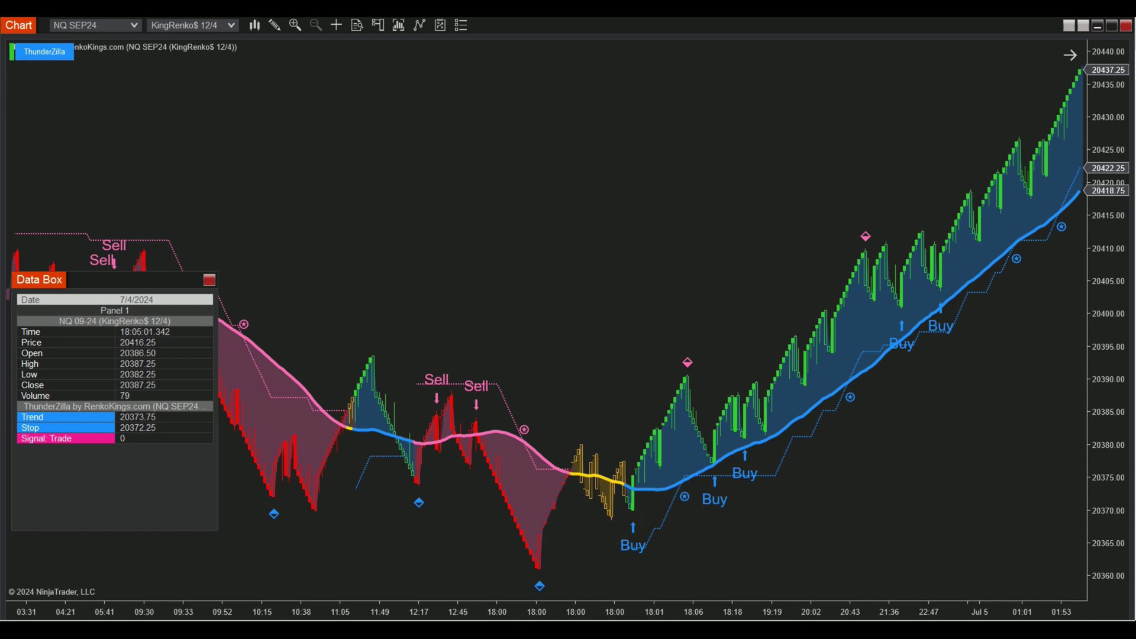
left_click(176, 280)
left_click_drag(197, 279, 554, 70)
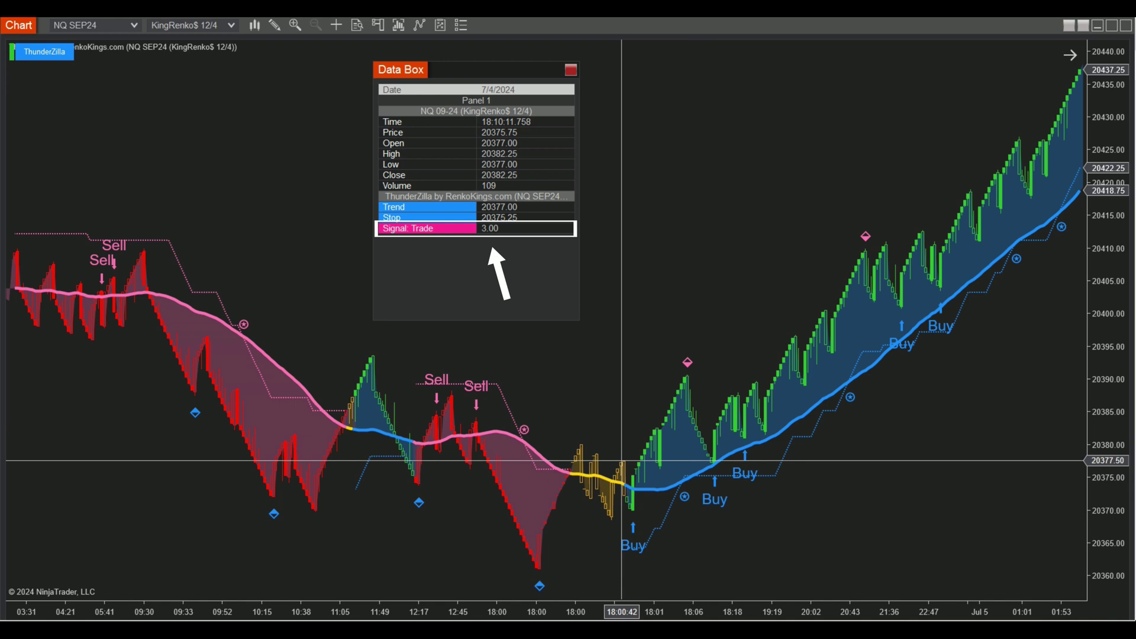
left_click_drag(452, 72, 633, 72)
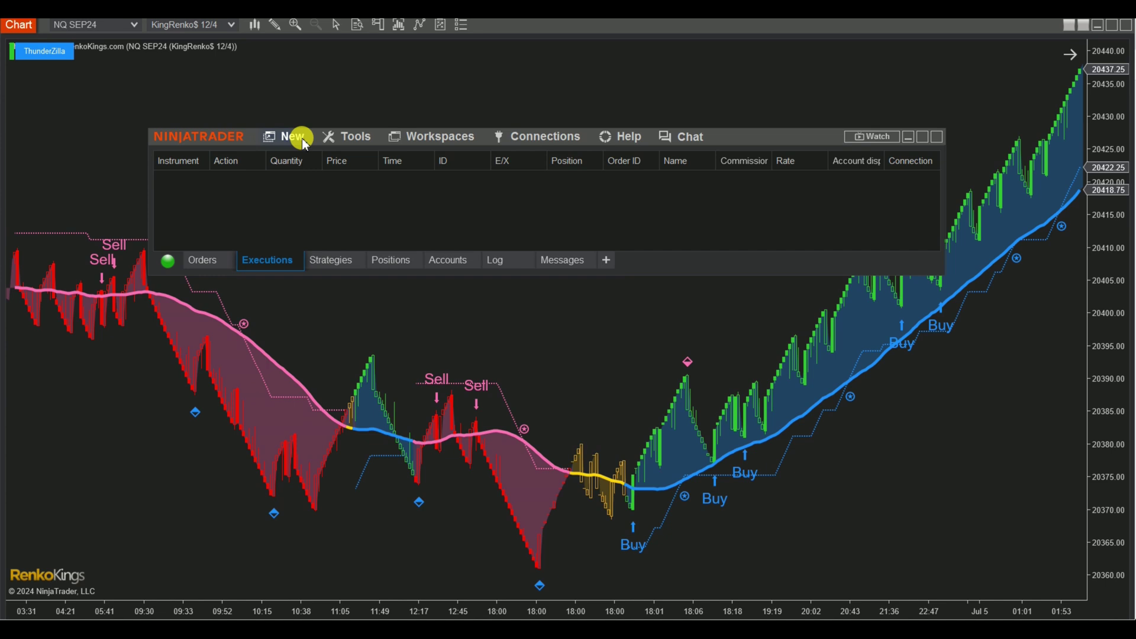
Create a Strategy Builder strategy named ThunderZillaPullbackGrace and go to Conditions and Actions.
left_click(301, 137)
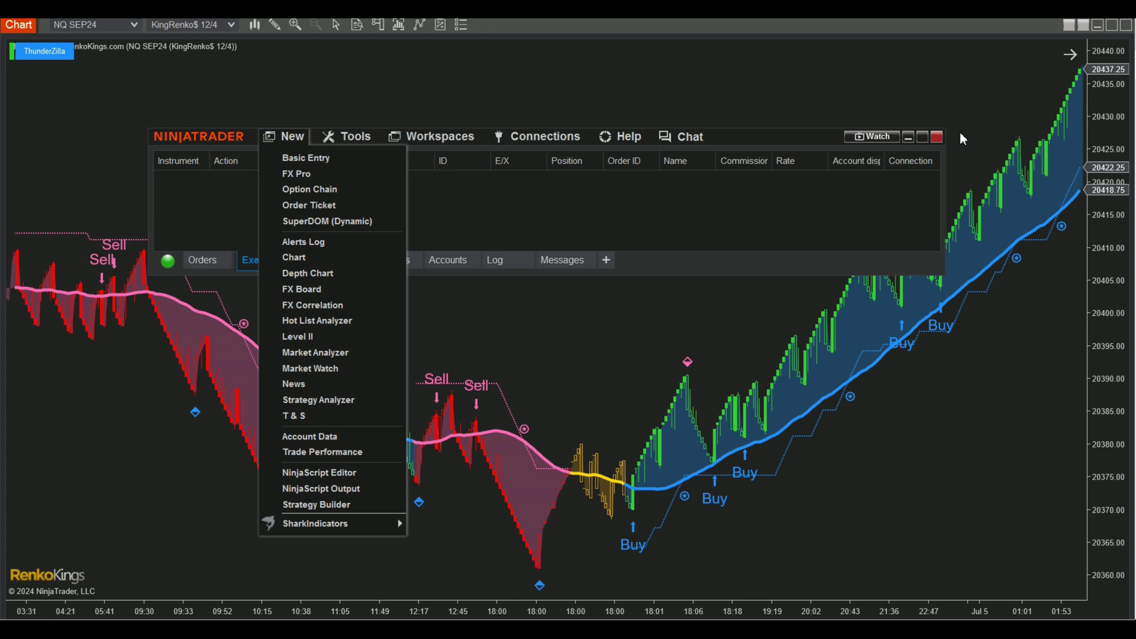
left_click(909, 139)
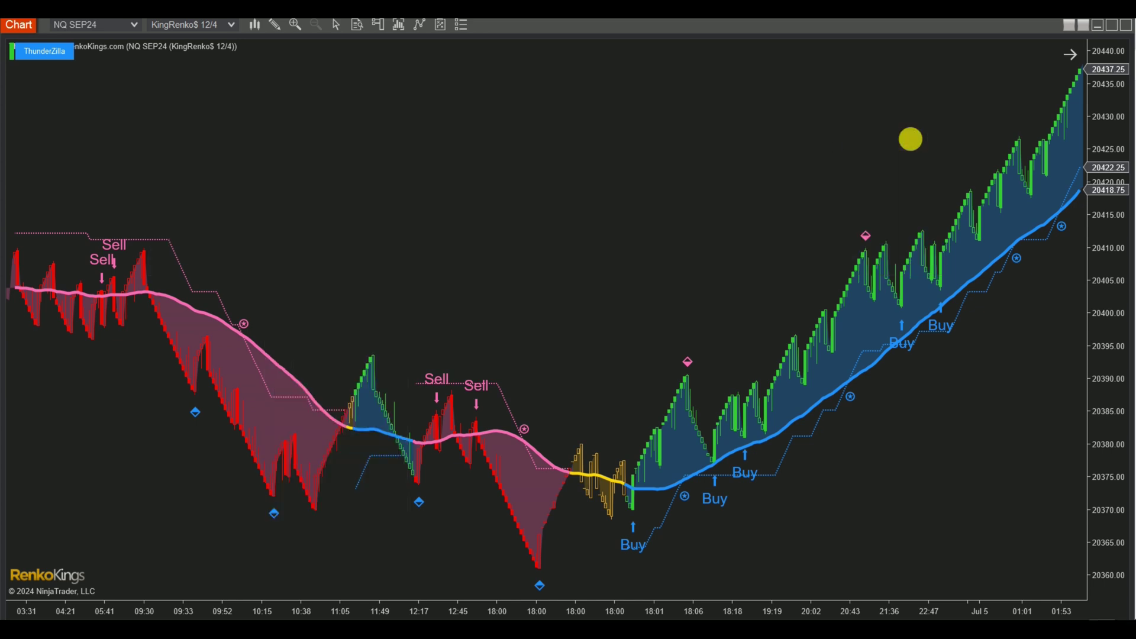
left_click_drag(651, 89, 585, 89)
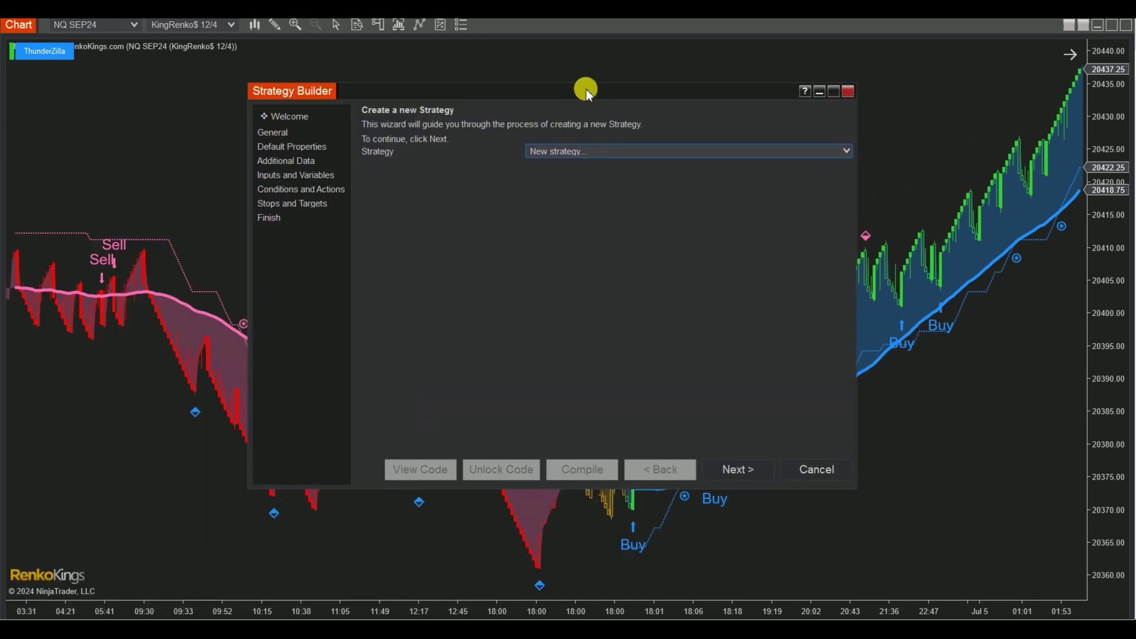
left_click(738, 468)
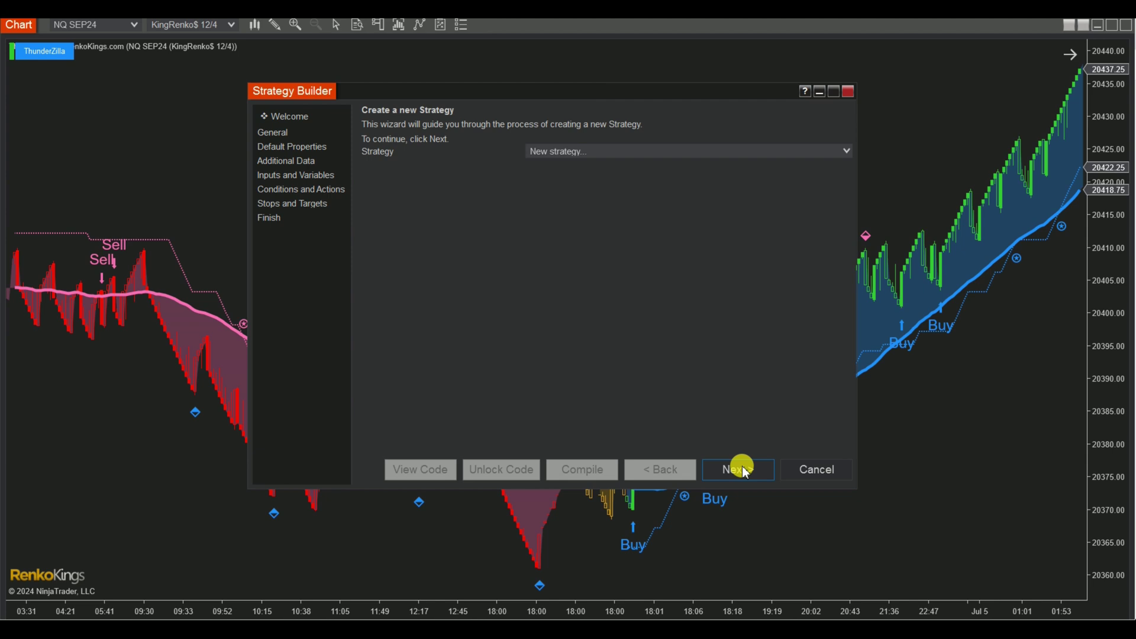
type("Thund")
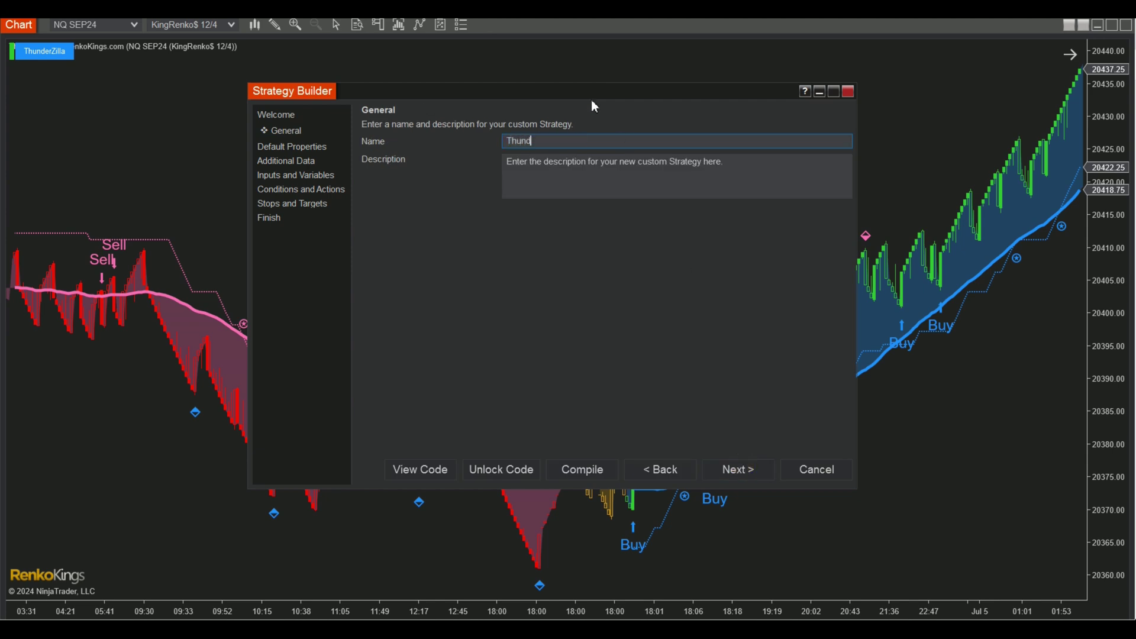
type("erZillaPullbackGrace")
left_click(341, 191)
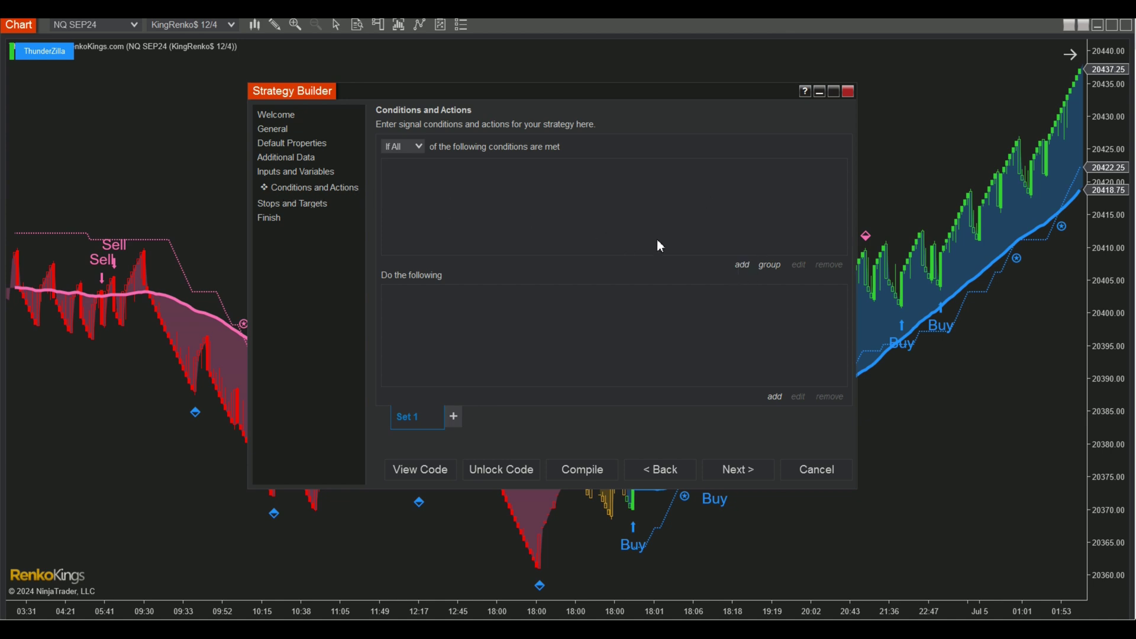
Add a Set 1 condition on RenkoKings_ThunderZilla's Signal_Trade plot.
left_click(744, 266)
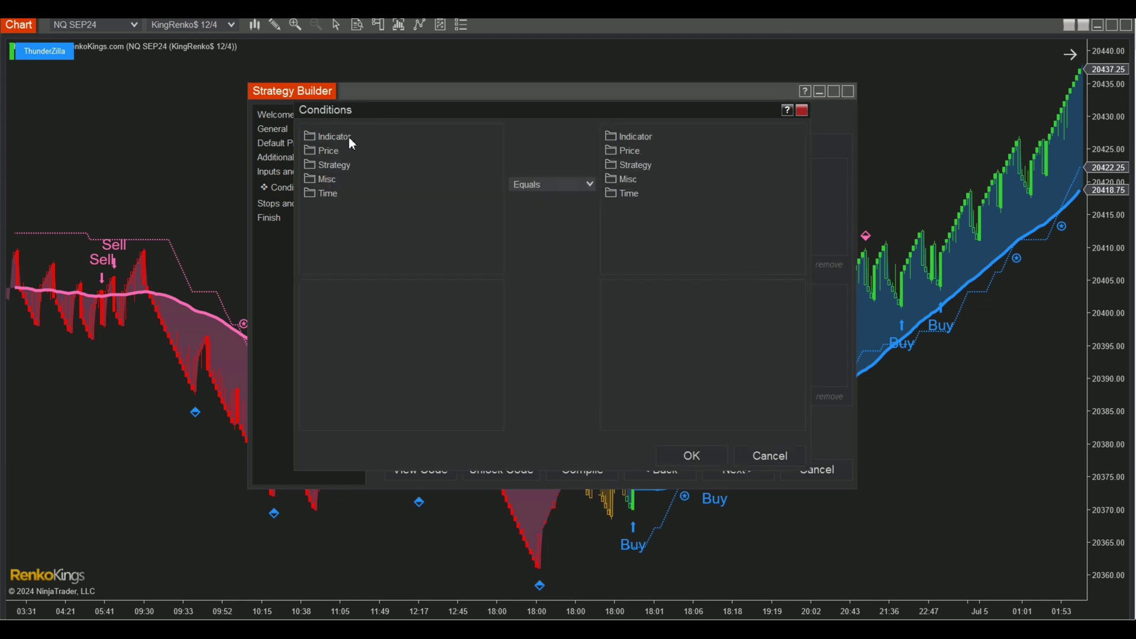
left_click(349, 137)
left_click_drag(497, 142, 498, 241)
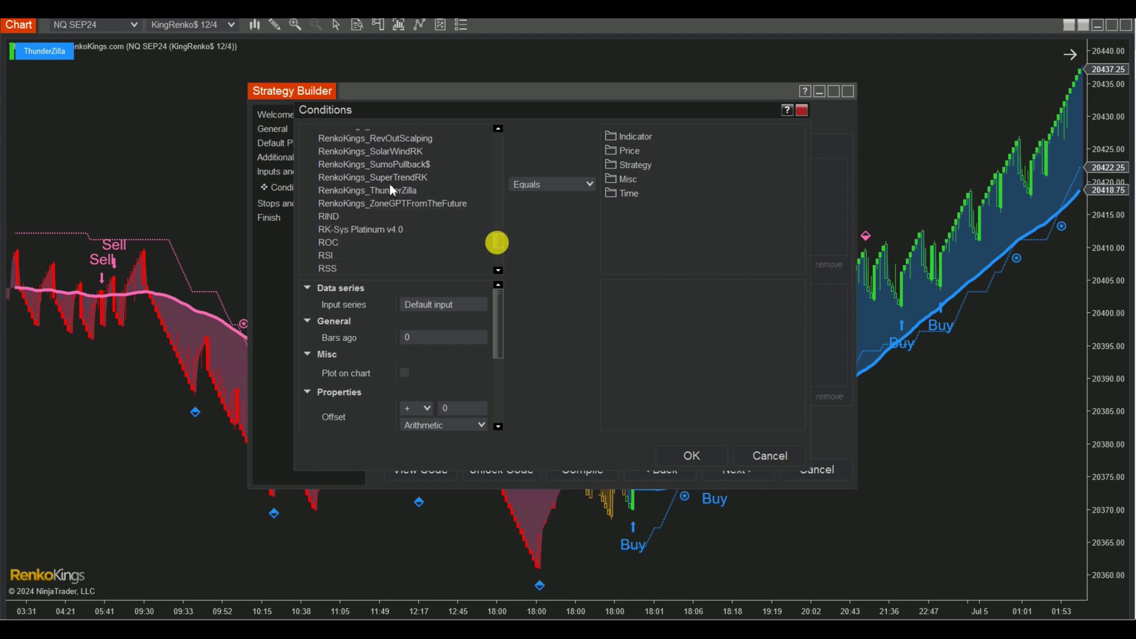
left_click(413, 192)
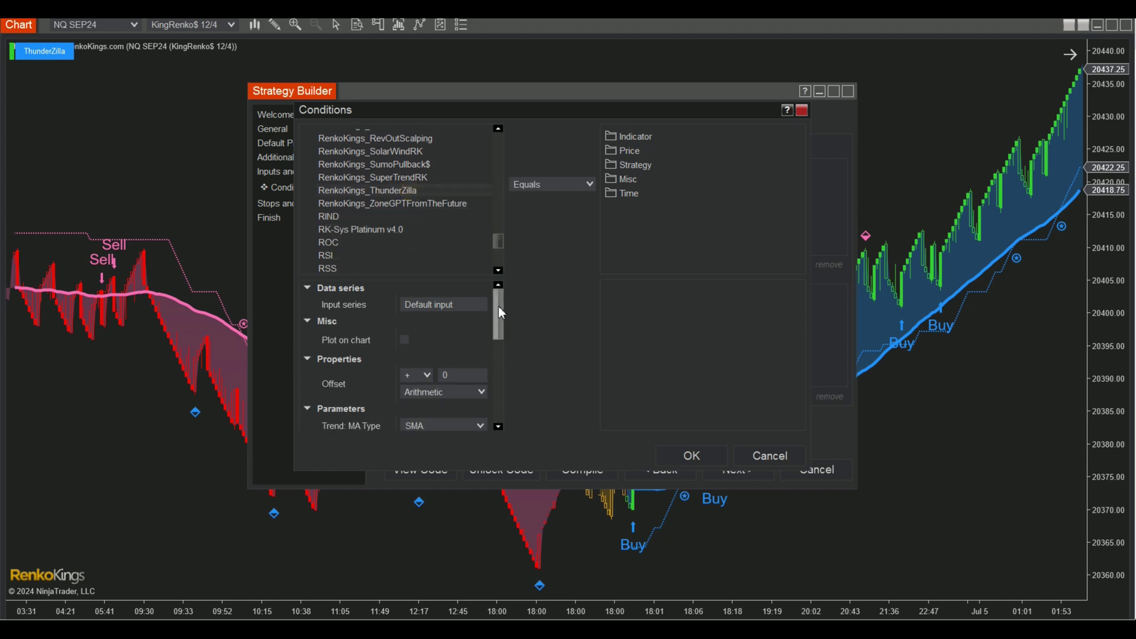
left_click_drag(501, 303, 503, 339)
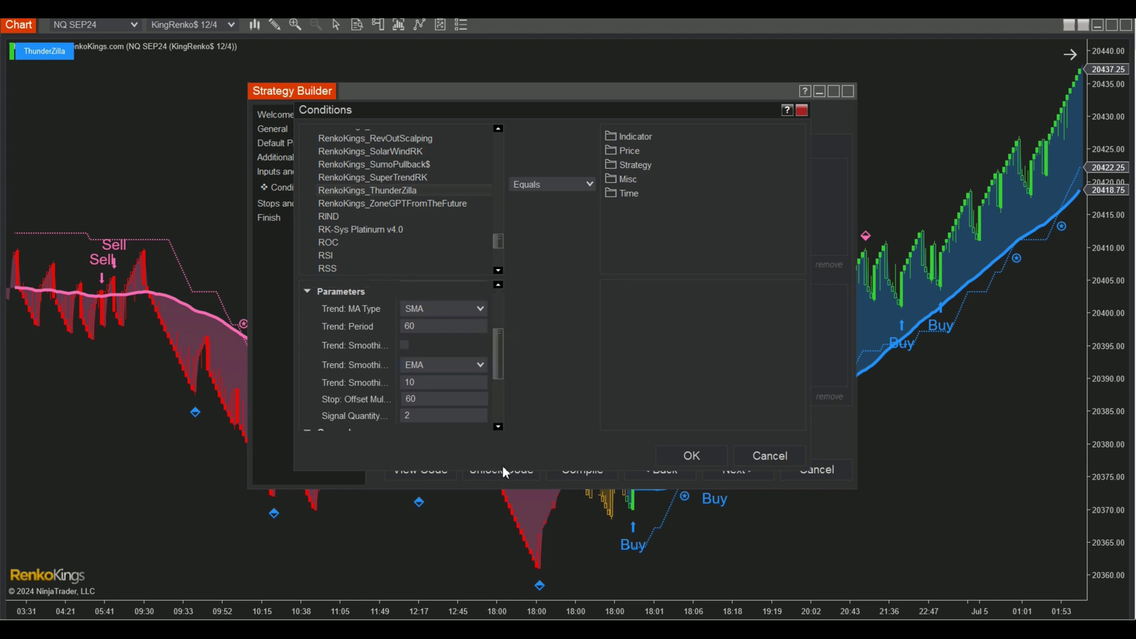
left_click_drag(503, 472, 503, 525)
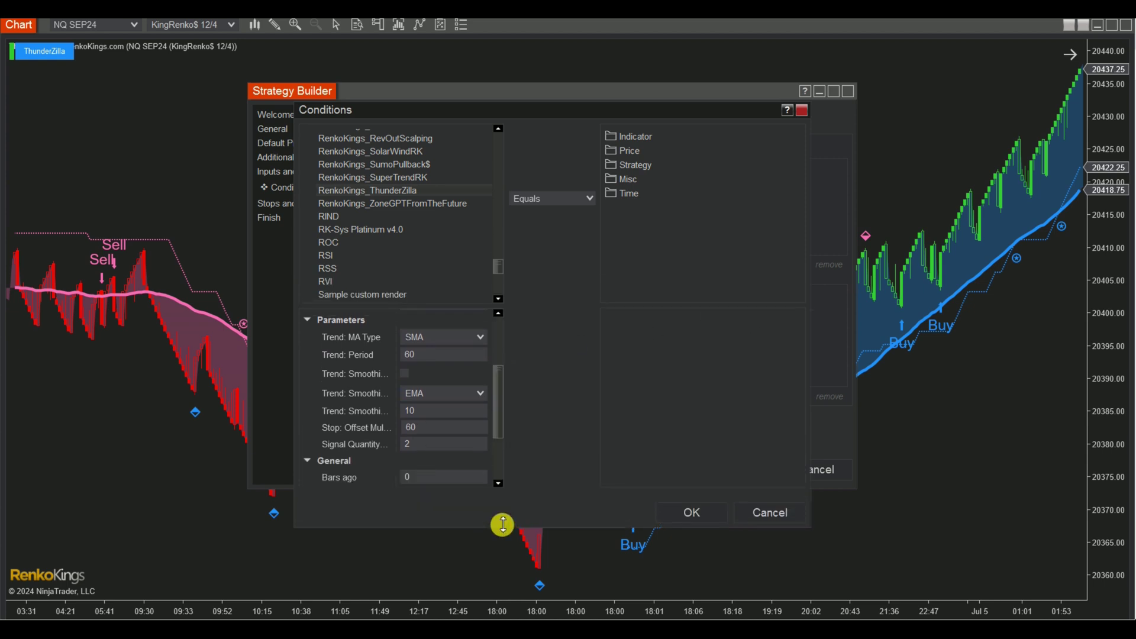
left_click_drag(496, 392, 498, 422)
left_click(372, 405)
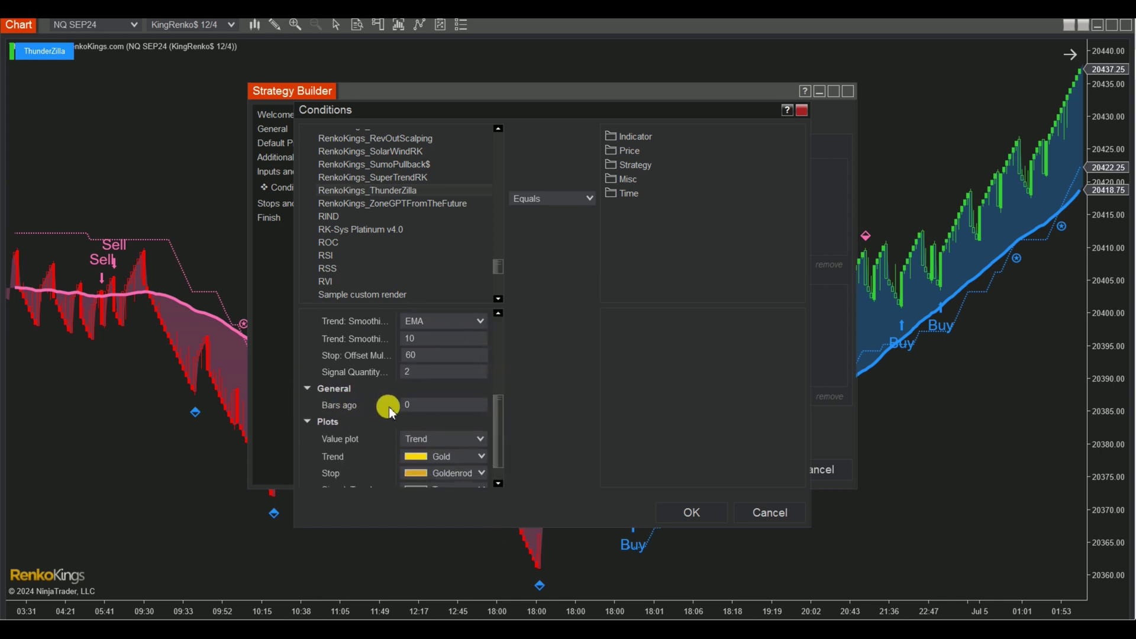
left_click_drag(496, 410, 498, 431)
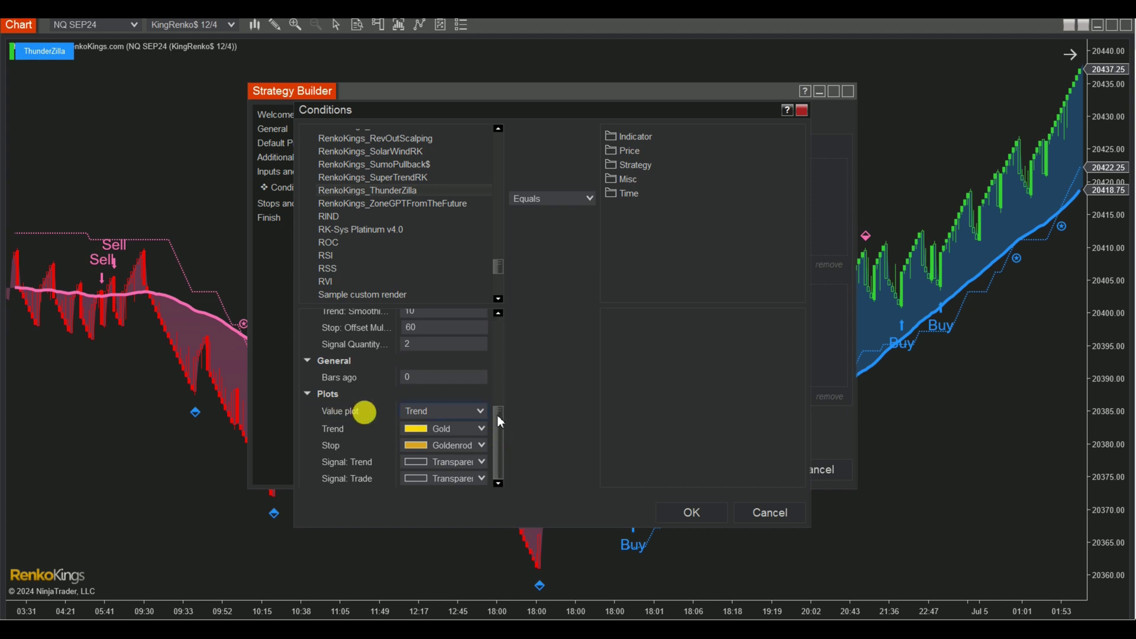
left_click(479, 411)
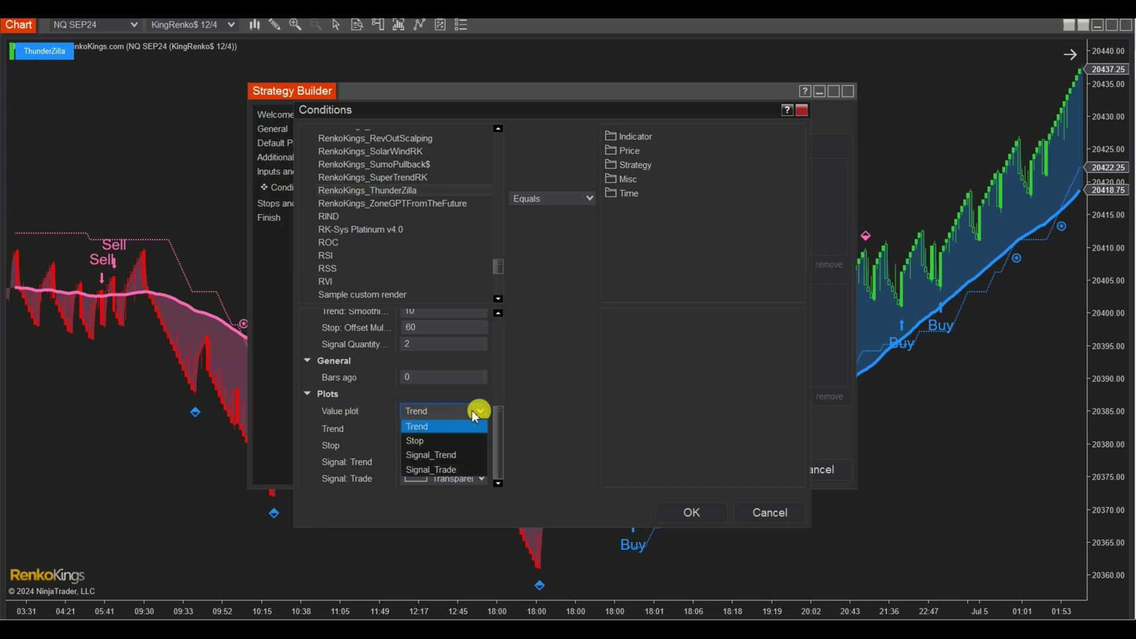
left_click(462, 470)
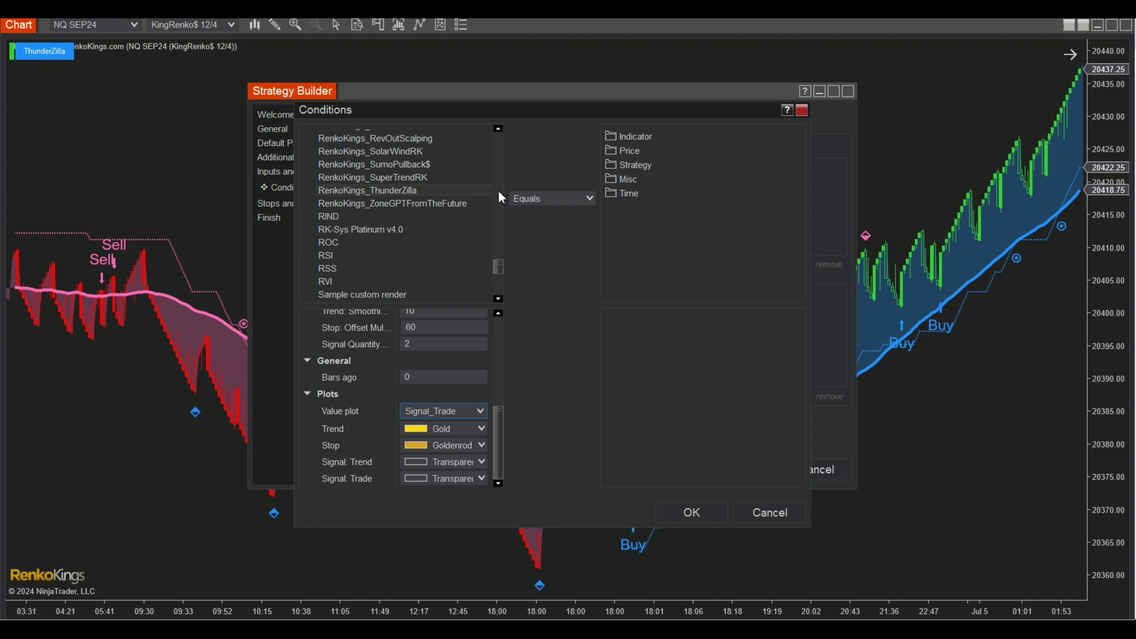
Make the condition Equals a Misc numeric value of 3 and confirm it.
left_click(590, 199)
left_click(590, 199)
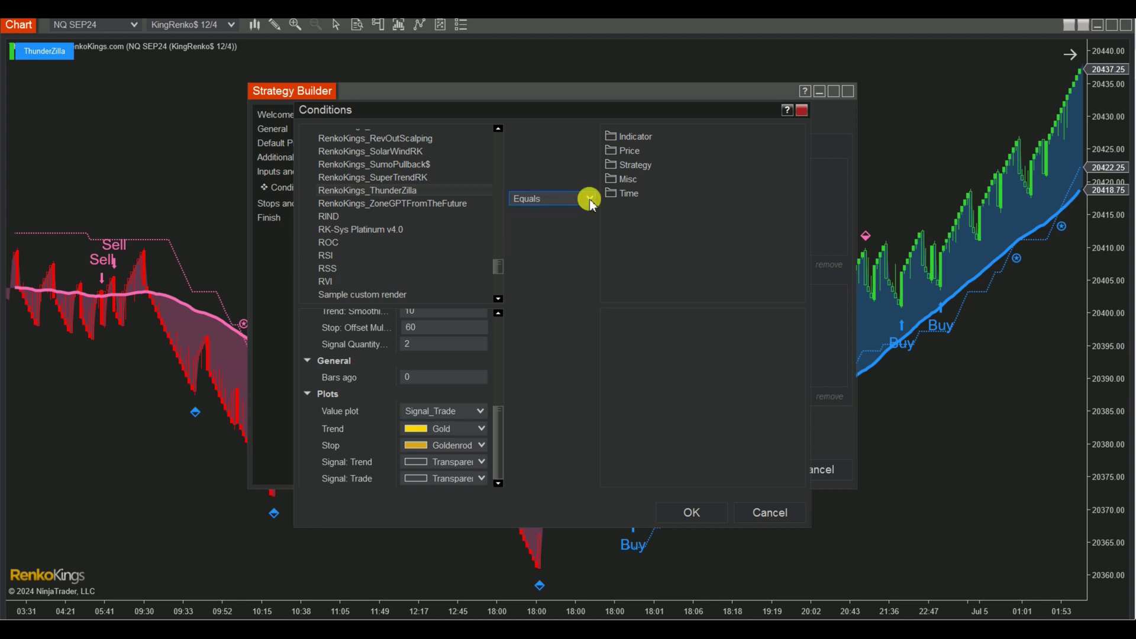
left_click(631, 181)
double_click(632, 180)
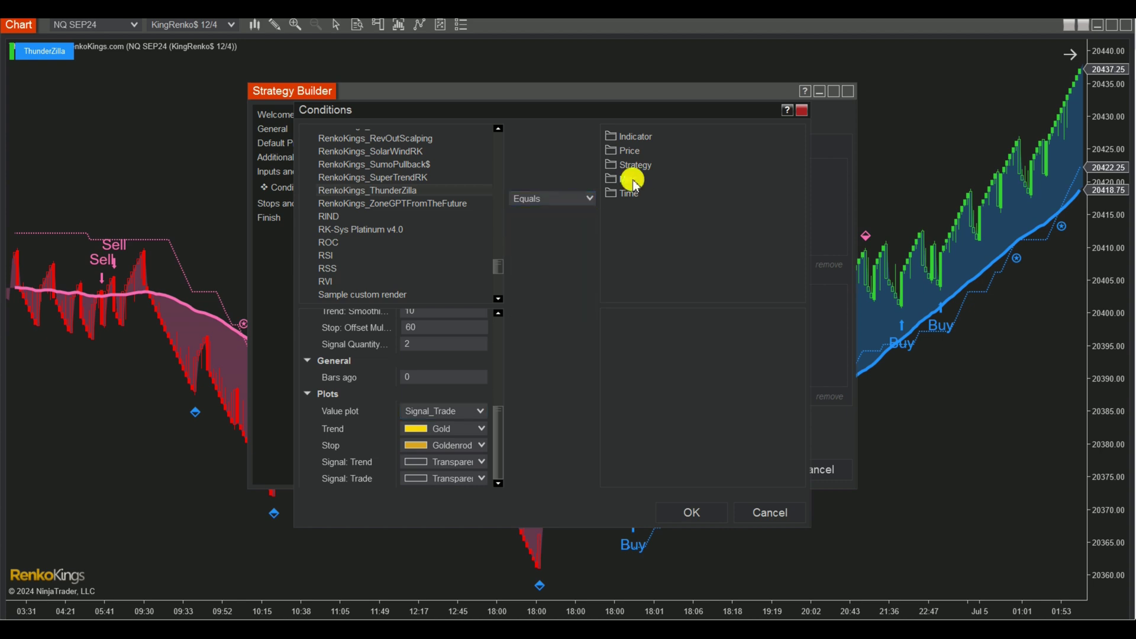
left_click_drag(801, 197, 804, 248)
left_click(663, 254)
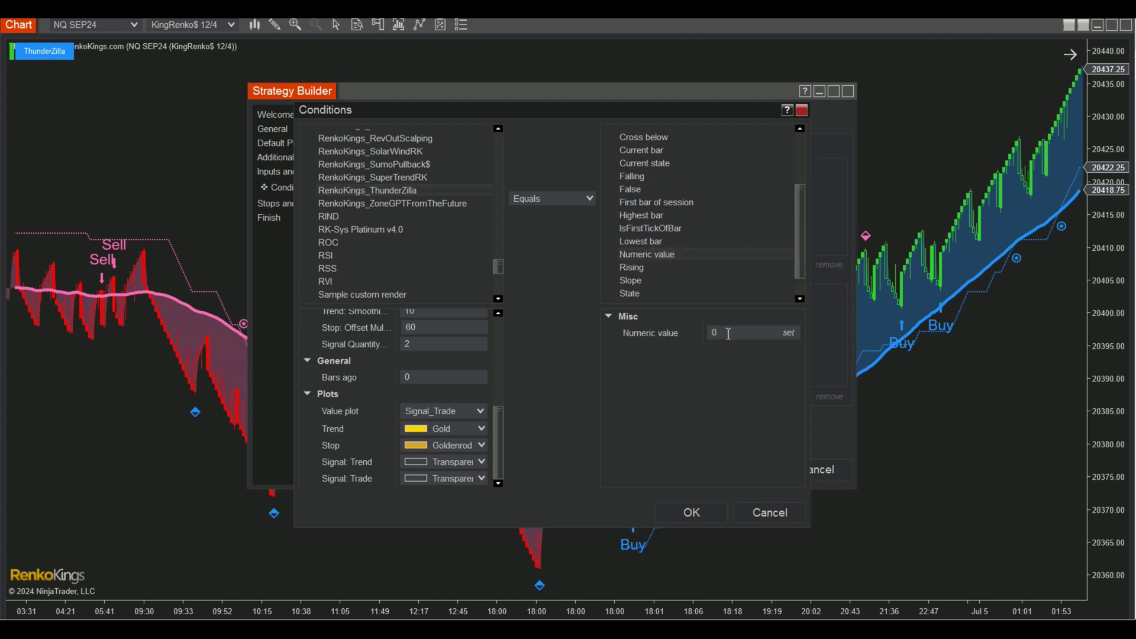
left_click(682, 334)
left_click(691, 513)
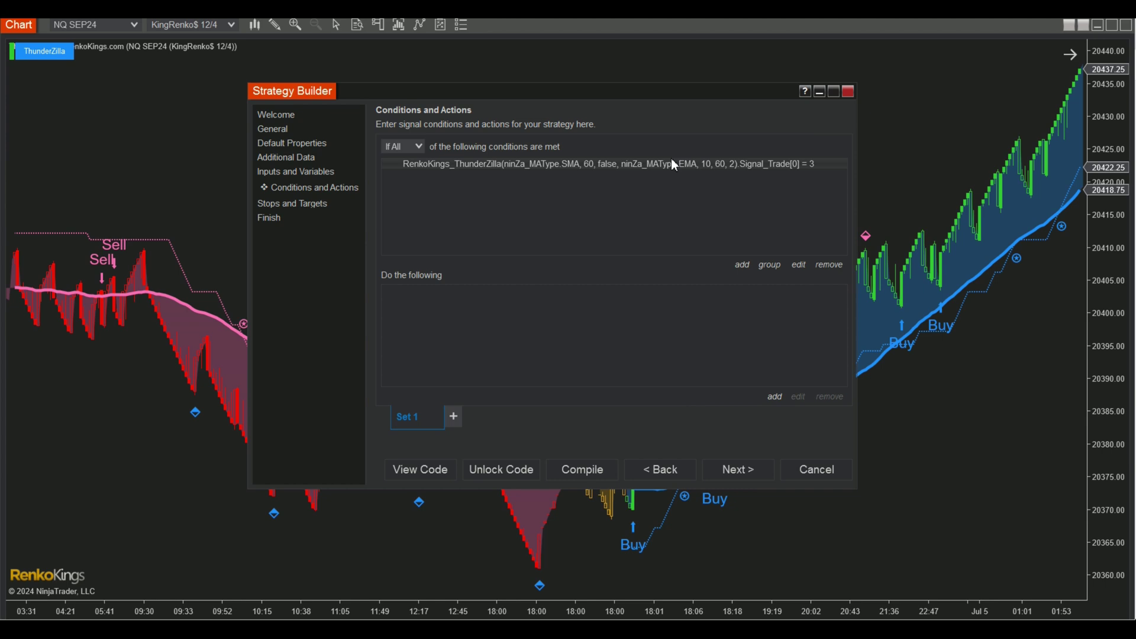
Duplicate the Signal_Trade equals 3 condition with copy and paste.
right_click(668, 170)
left_click(703, 180)
right_click(551, 178)
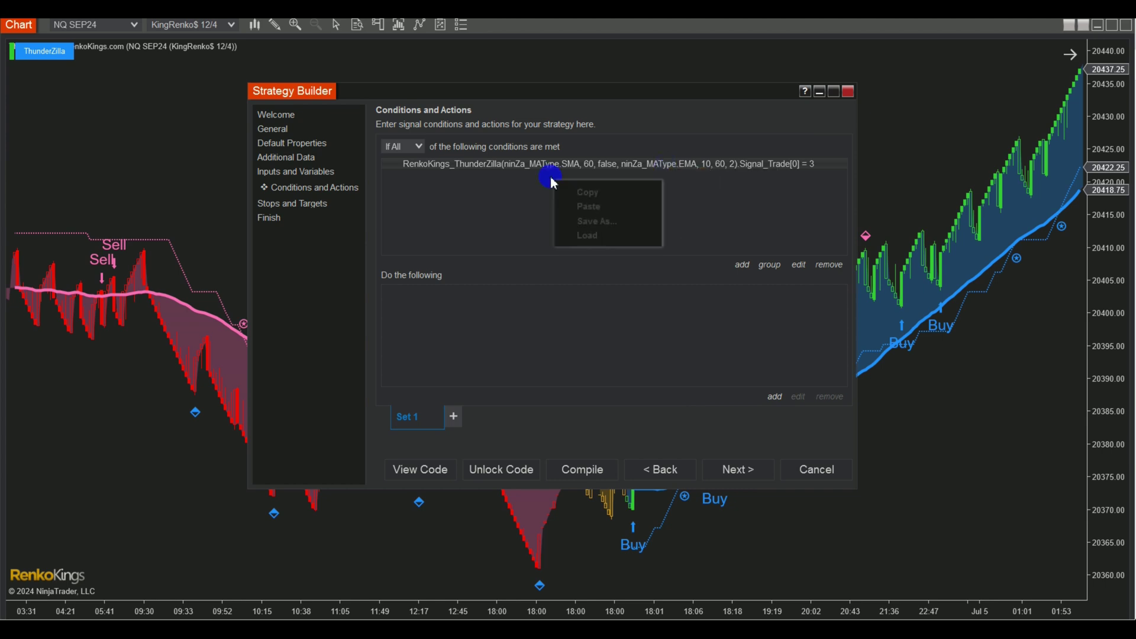
left_click(597, 210)
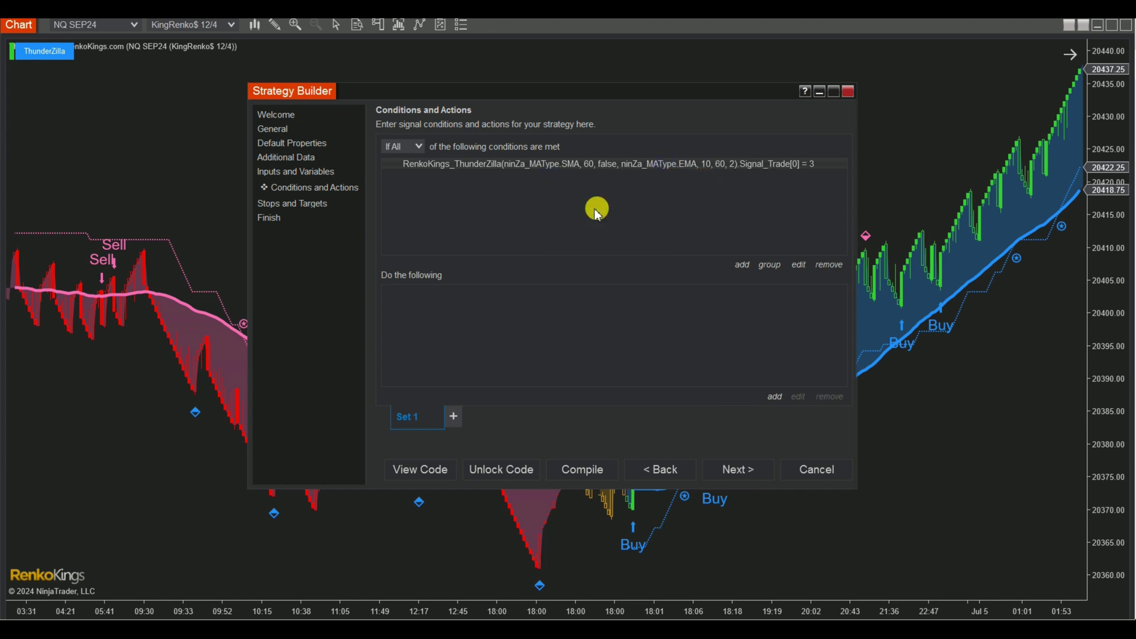
Change the duplicate condition to Bars ago 1 with a Not equal comparison.
left_click(803, 266)
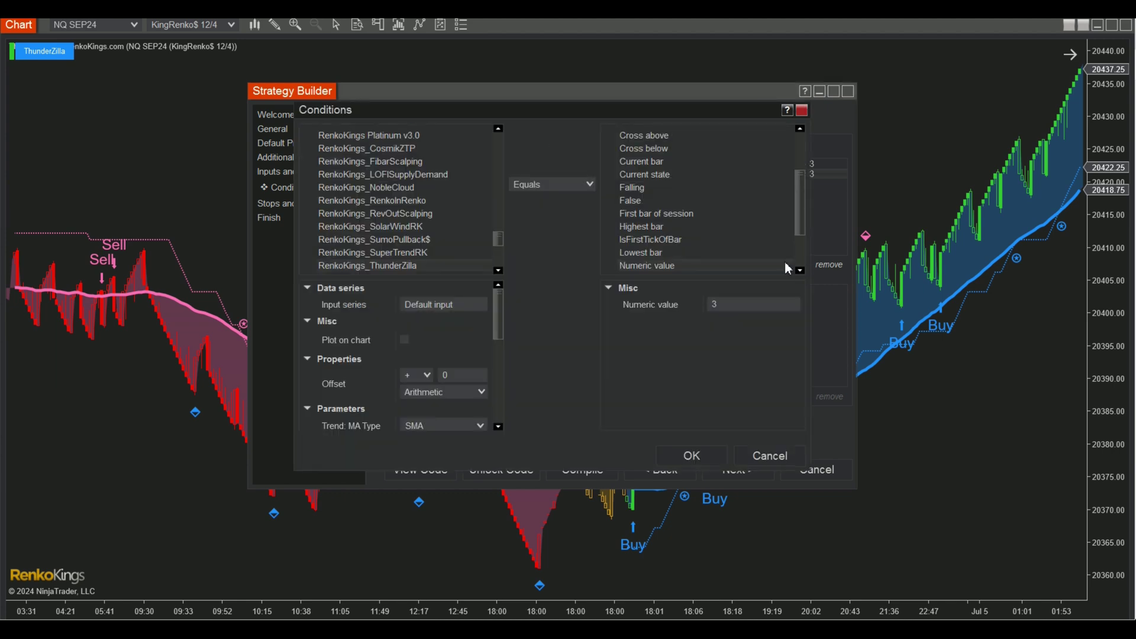
left_click_drag(497, 313, 499, 414)
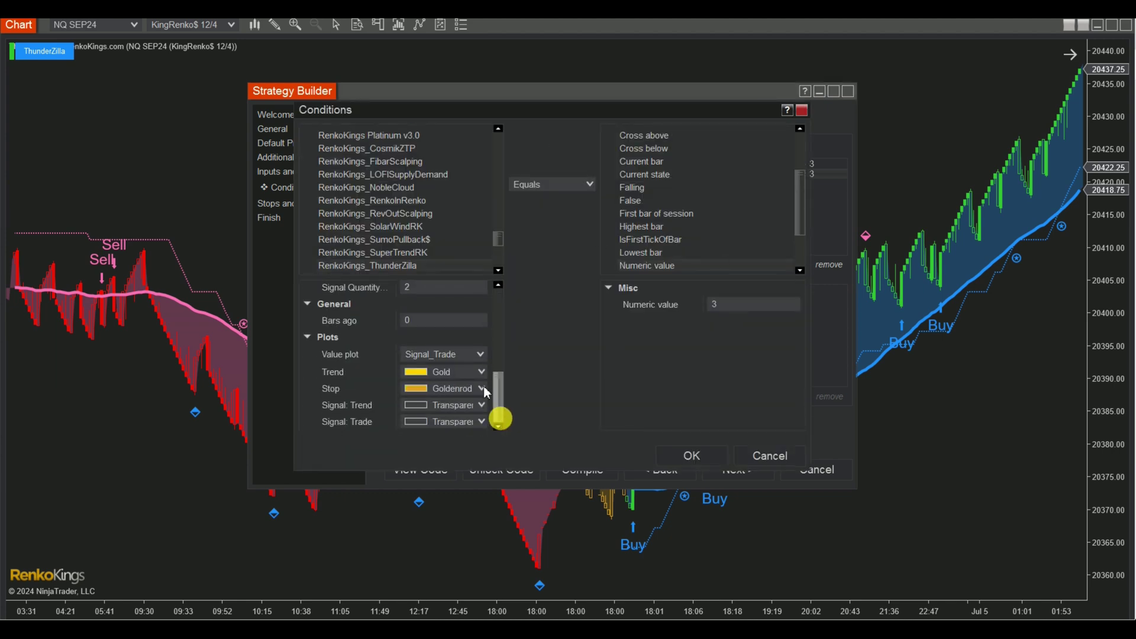
left_click(380, 320)
type("1")
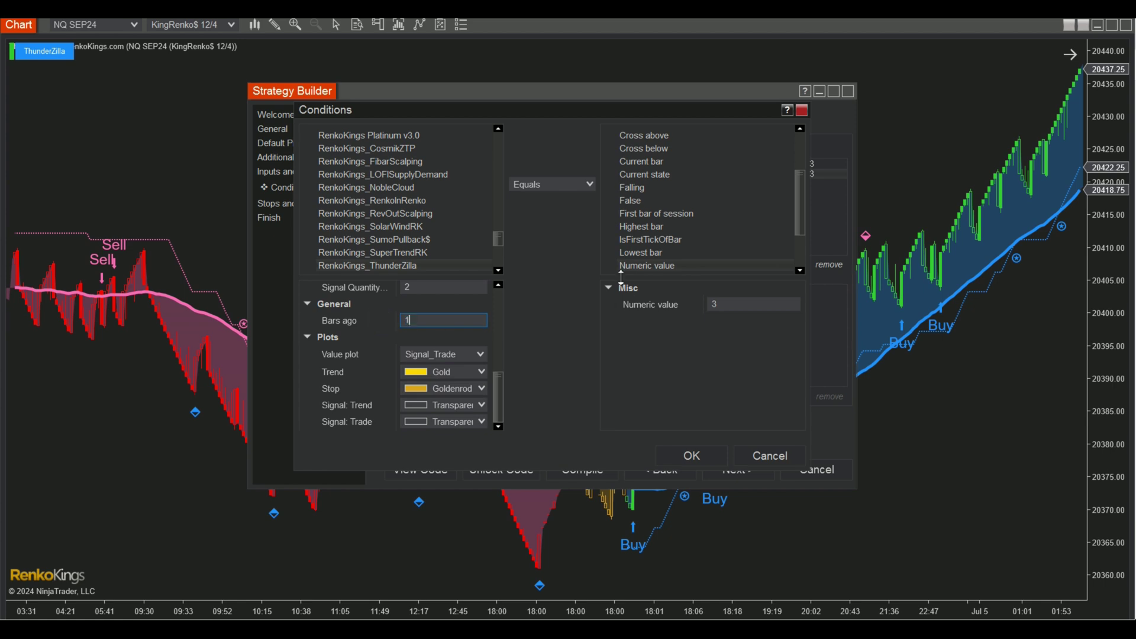
left_click(594, 190)
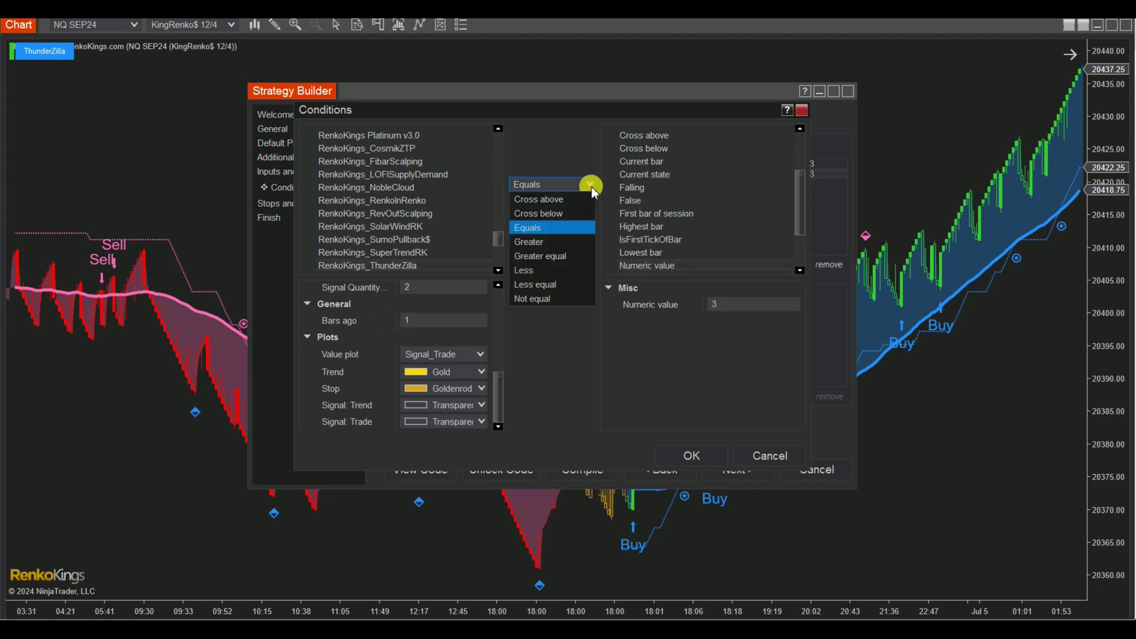
left_click(557, 300)
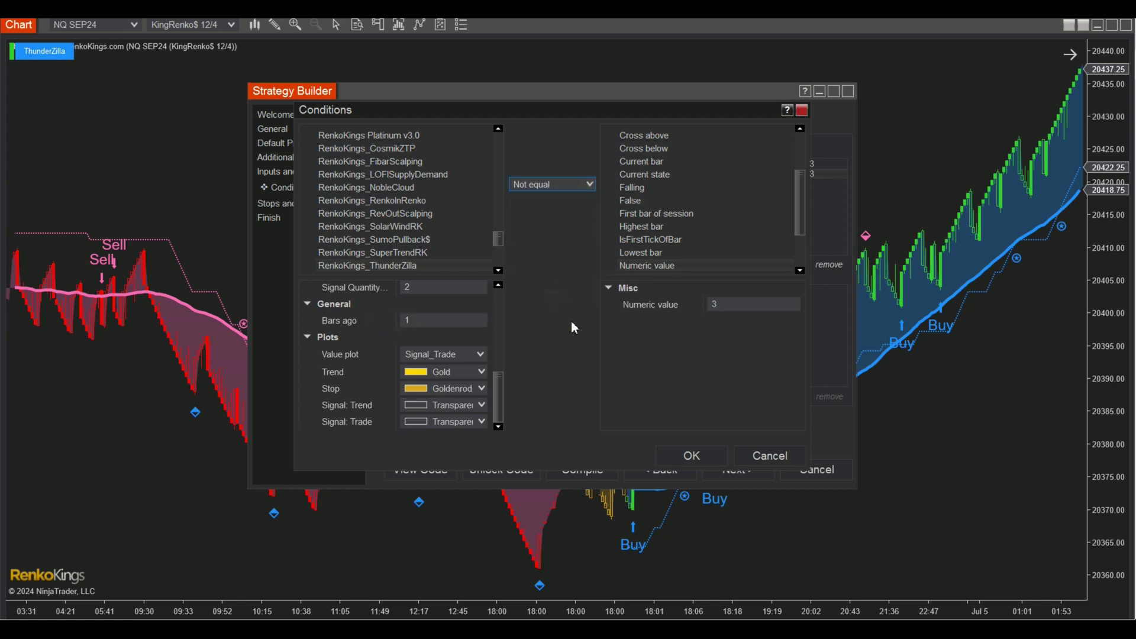
Confirm the Signal_Trade[1] != 3 condition and add an Enter long position action.
left_click(708, 457)
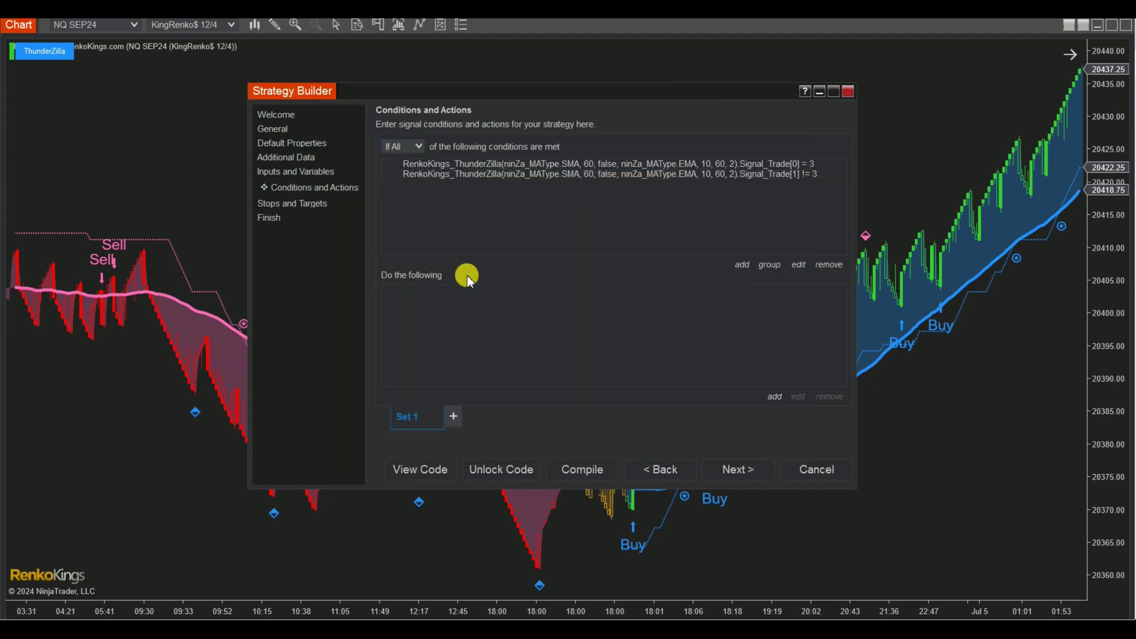
left_click(775, 398)
double_click(515, 167)
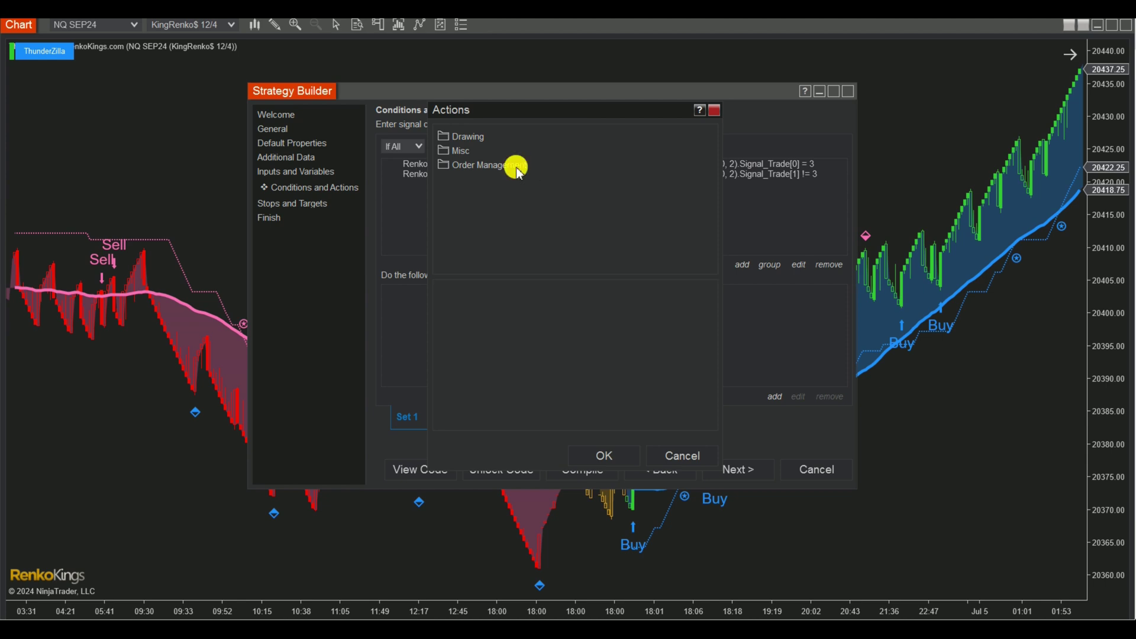
mouse_move(712, 169)
left_mouse_down()
mouse_move(698, 247)
mouse_move(712, 165)
left_mouse_up()
left_click(615, 455)
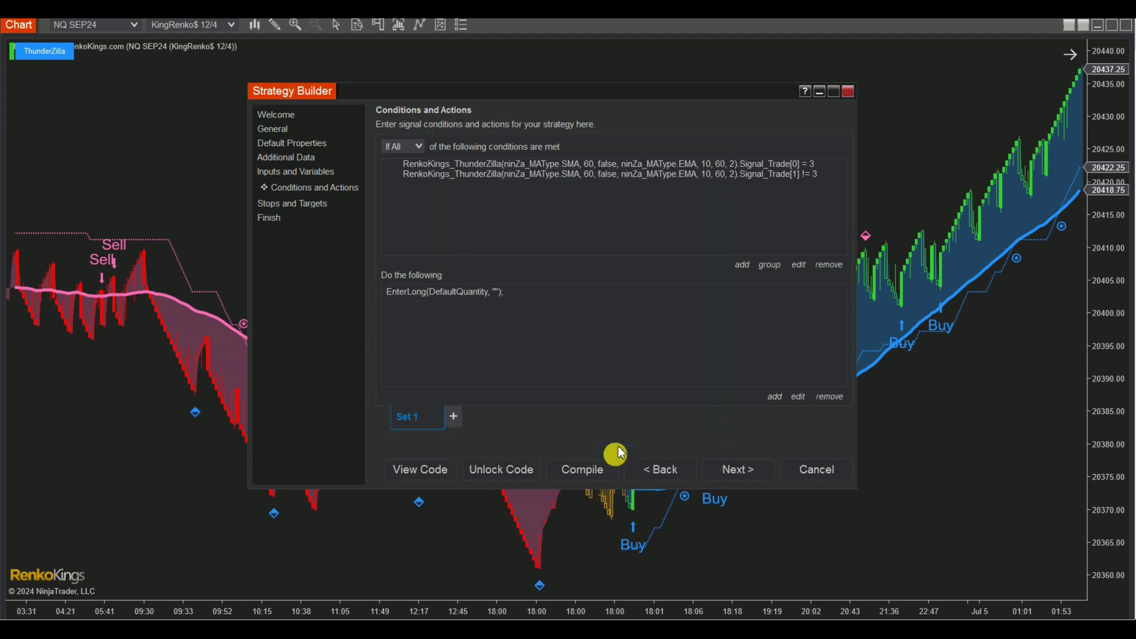
Add a lime Vertical line drawing whose tag includes the Current bar number.
left_click(774, 398)
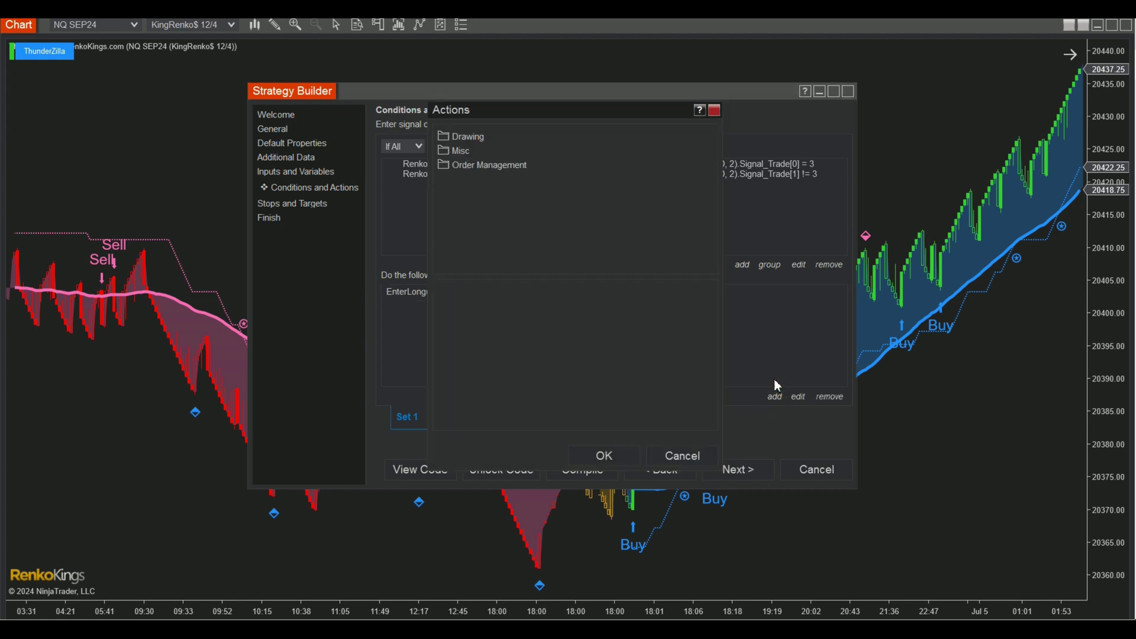
left_click(478, 136)
mouse_move(714, 153)
left_mouse_down()
mouse_move(719, 253)
mouse_move(715, 241)
left_mouse_up()
left_click(490, 242)
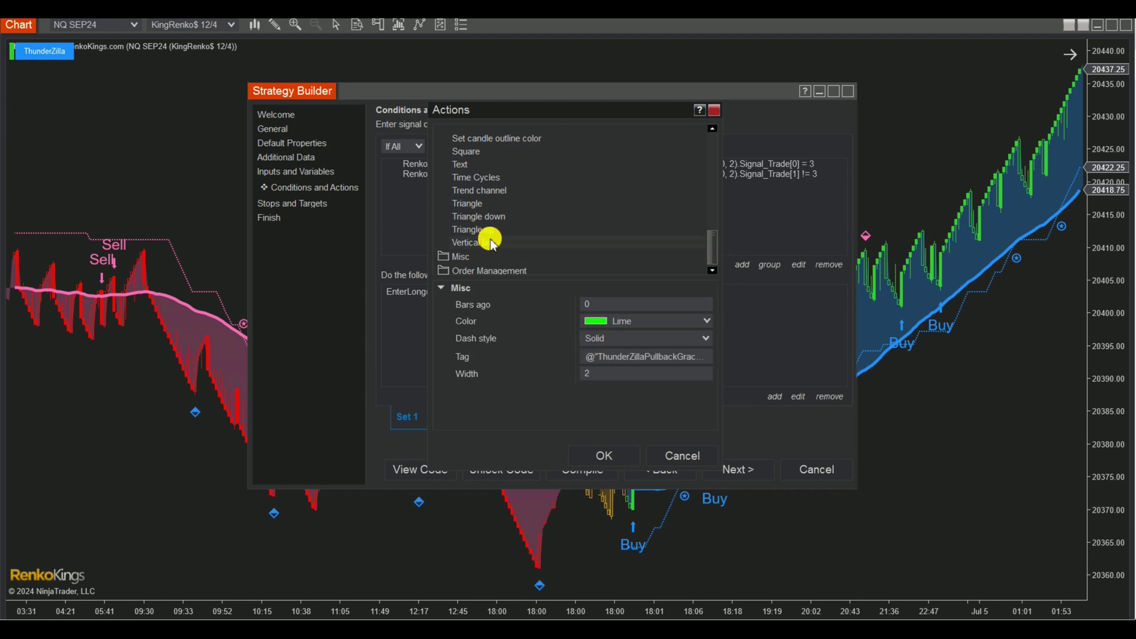
left_click(703, 358)
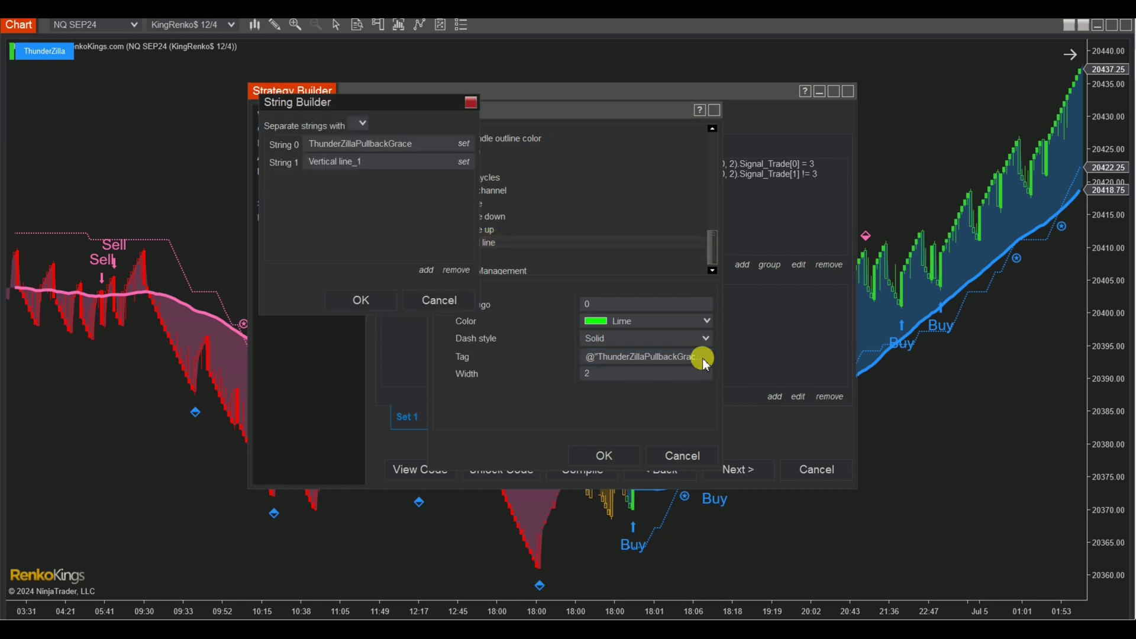
left_click(464, 162)
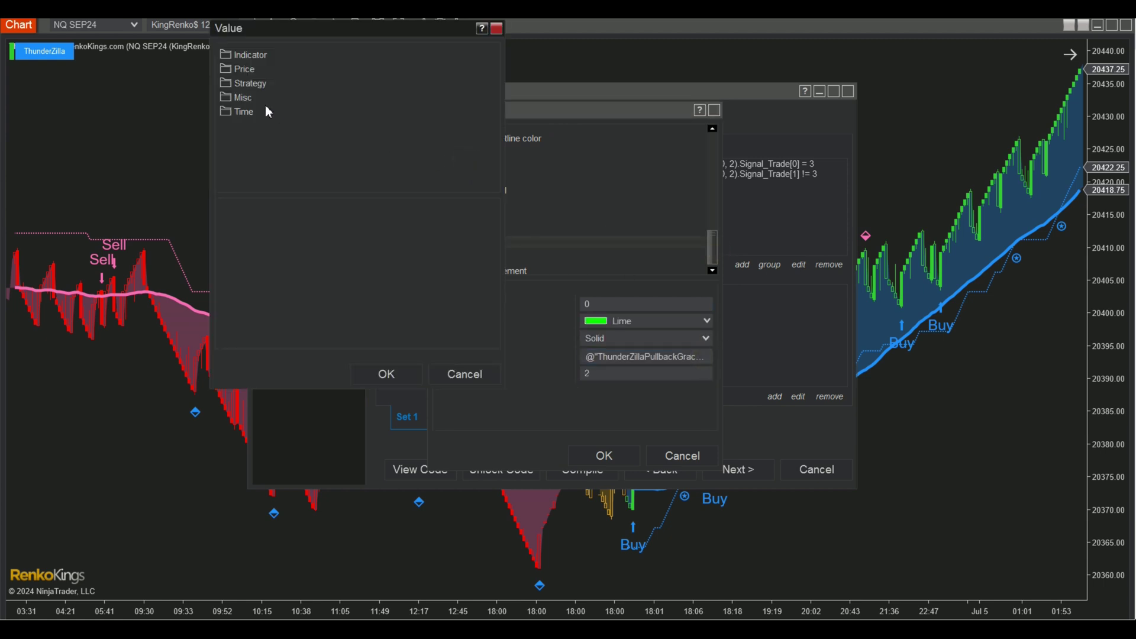
left_click(247, 97)
left_click(258, 162)
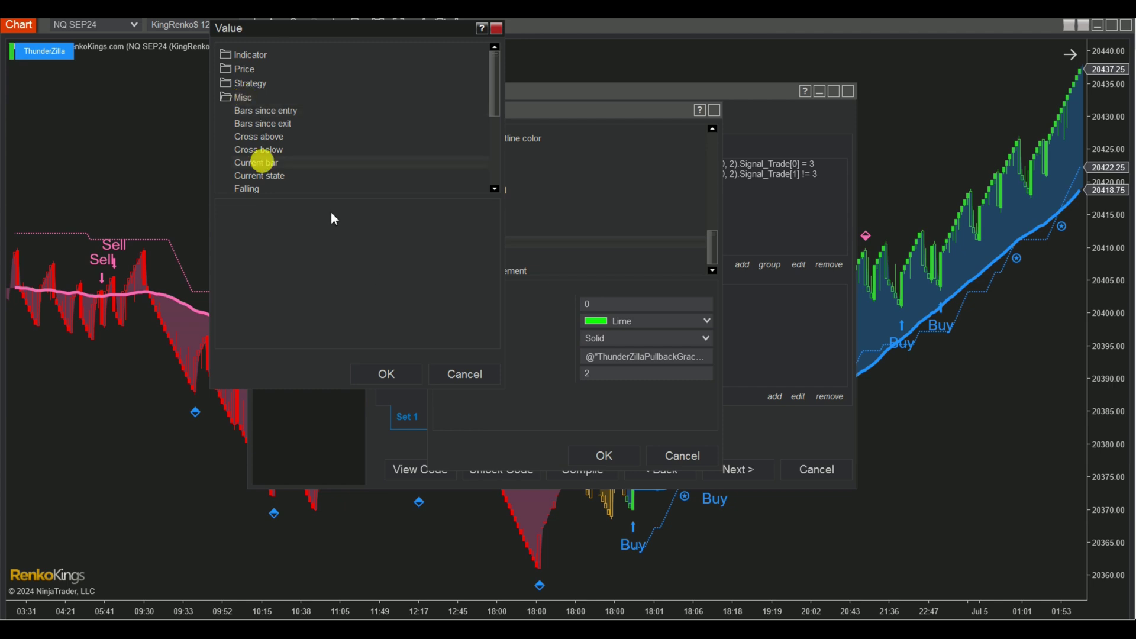
left_click(402, 372)
left_click(362, 300)
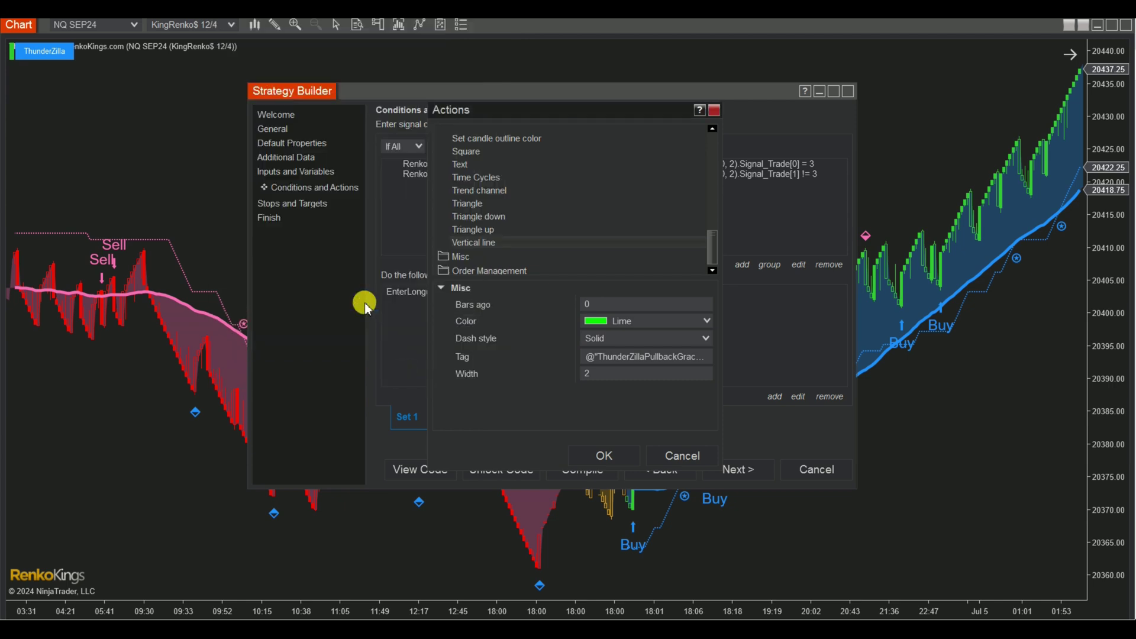
left_click(608, 454)
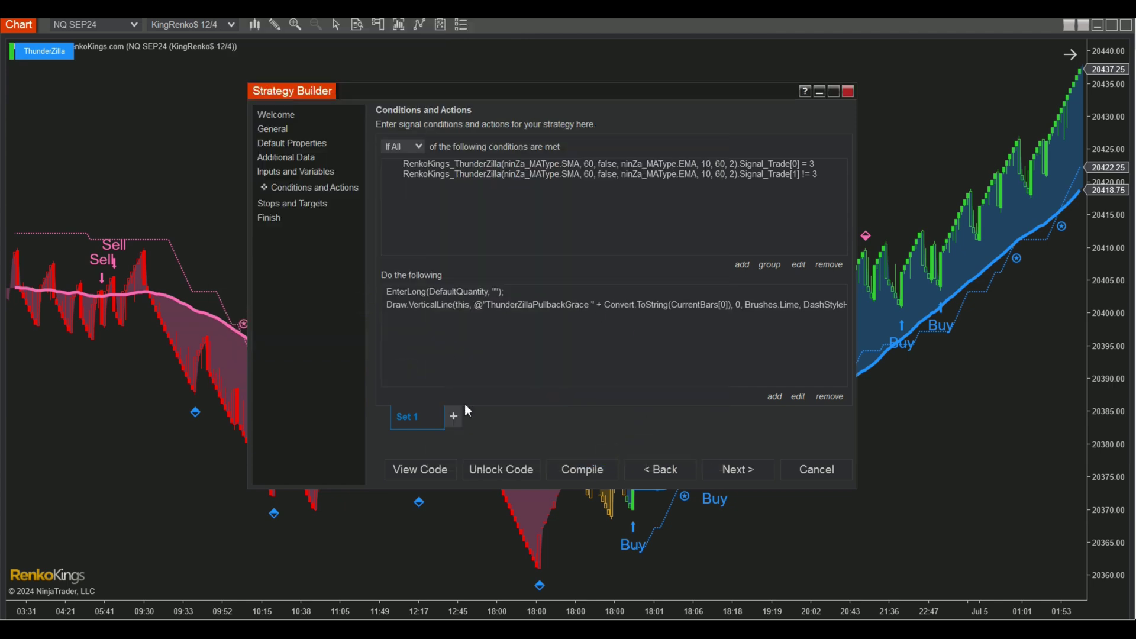
Duplicate Set 1 as Set 2 and change its first condition to Signal_Trade[0] equals -3.
right_click(411, 422)
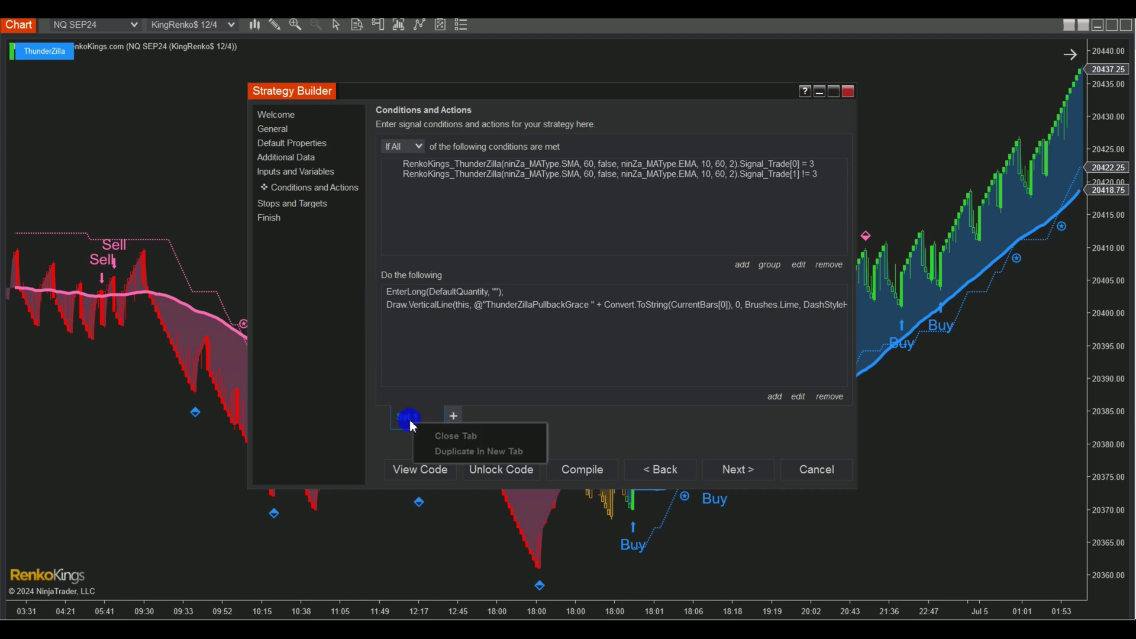
left_click(513, 453)
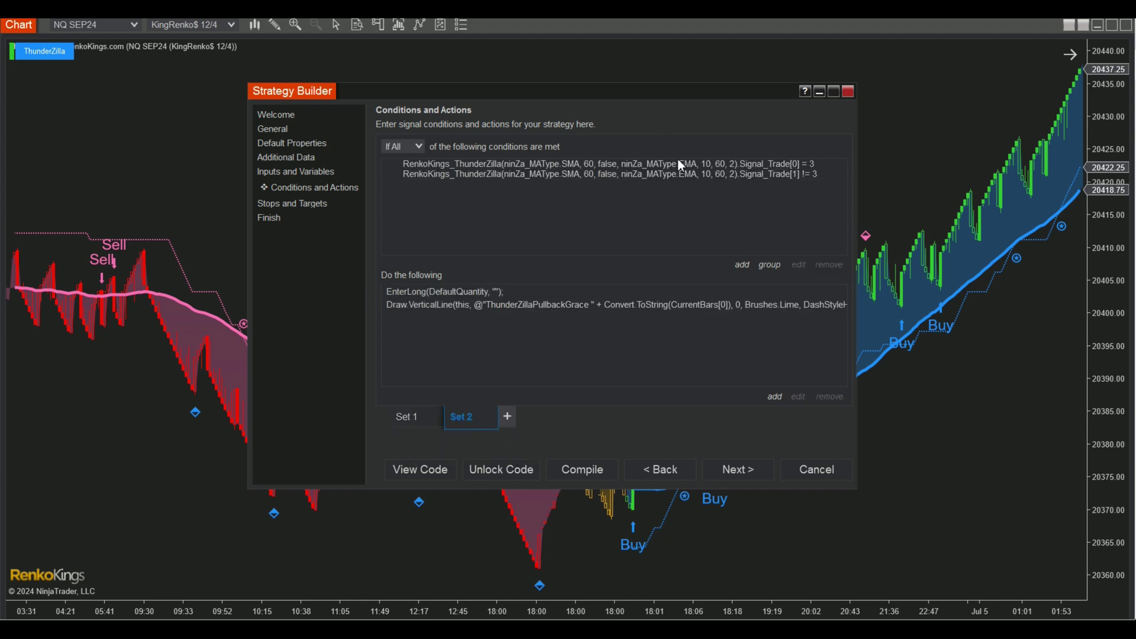
left_click(710, 166)
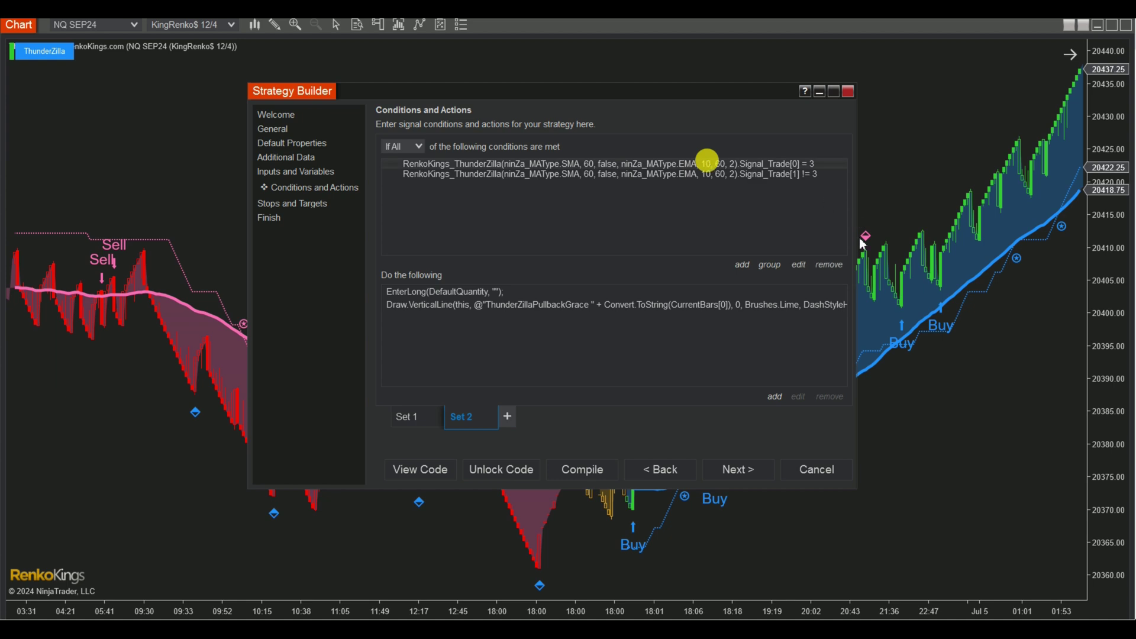
left_click(802, 266)
left_click(713, 306)
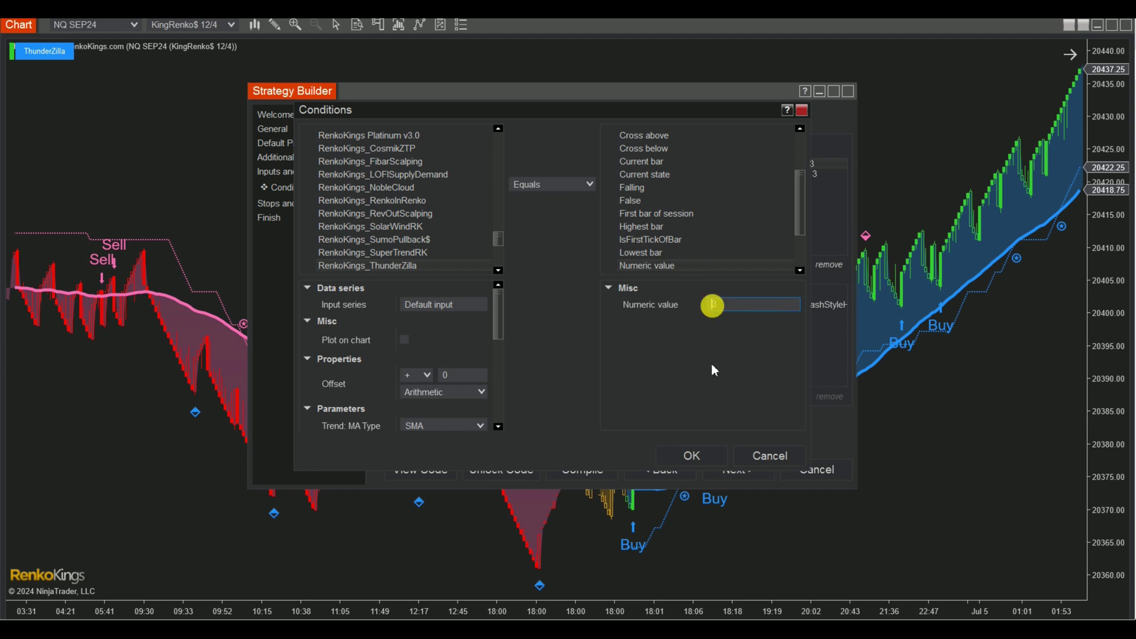
left_click(696, 458)
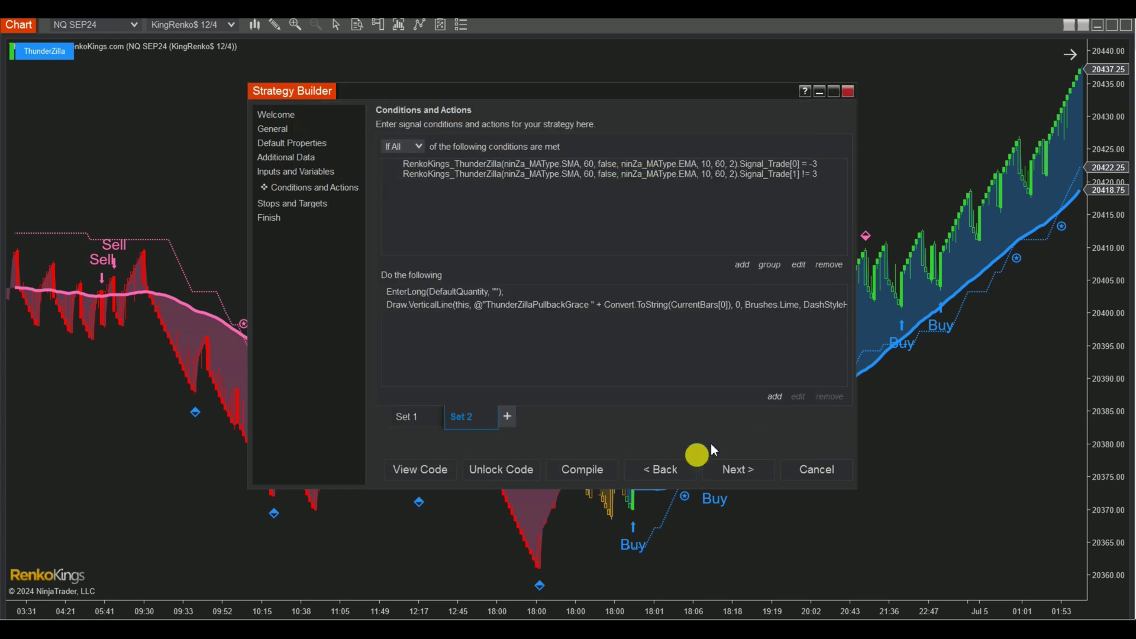
Change Set 2's second condition to Signal_Trade[1] not equal -3.
left_click(800, 265)
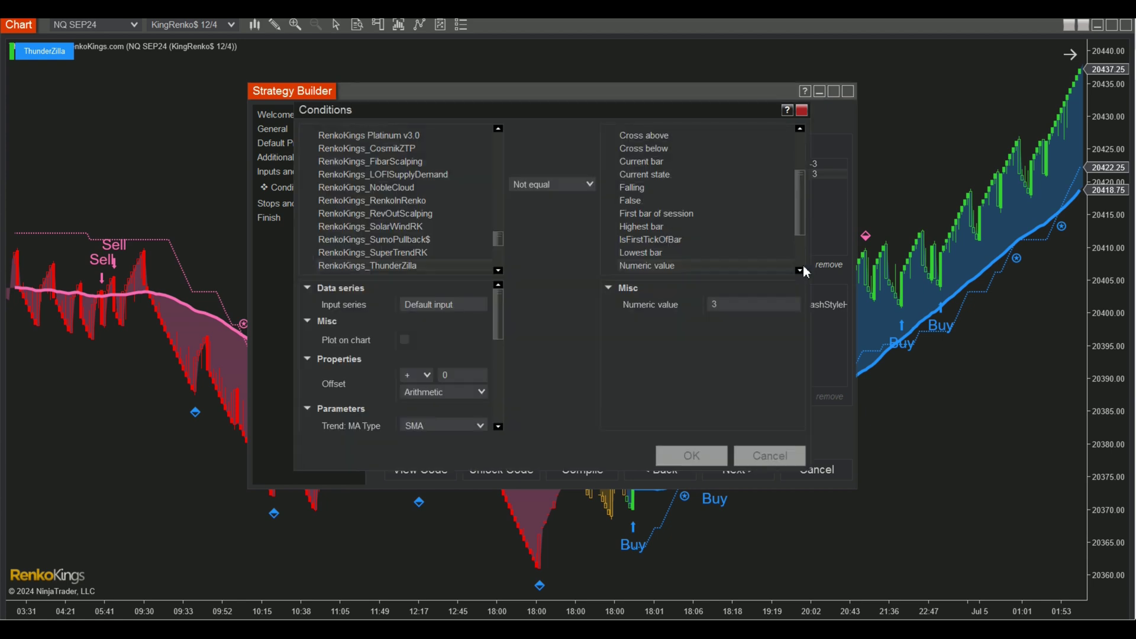
left_click(711, 305)
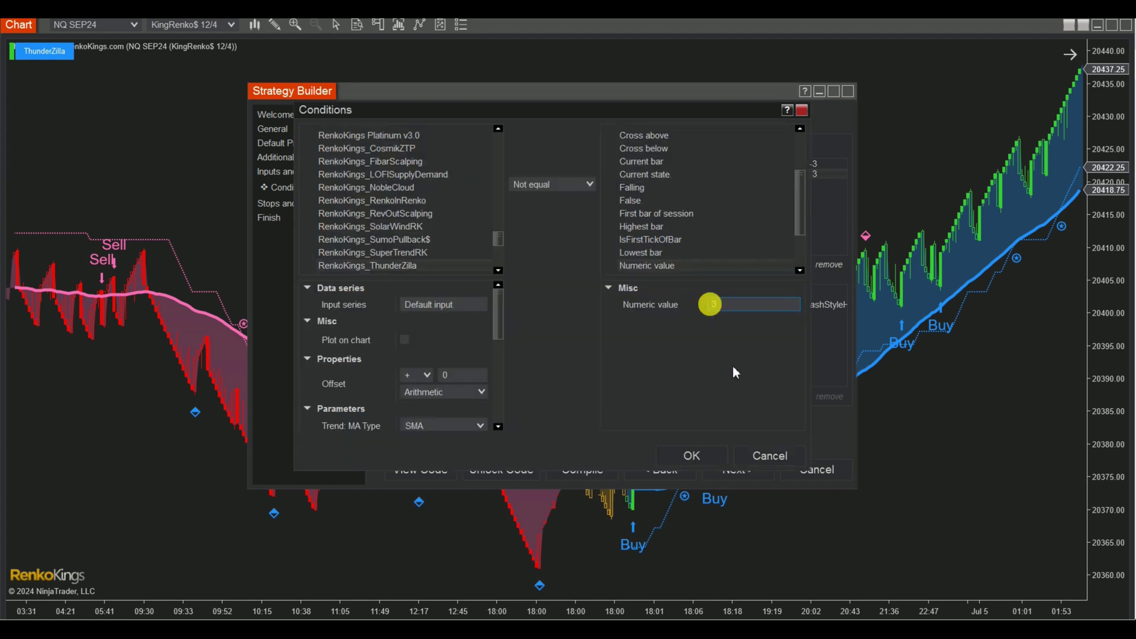
type("-")
left_click(690, 456)
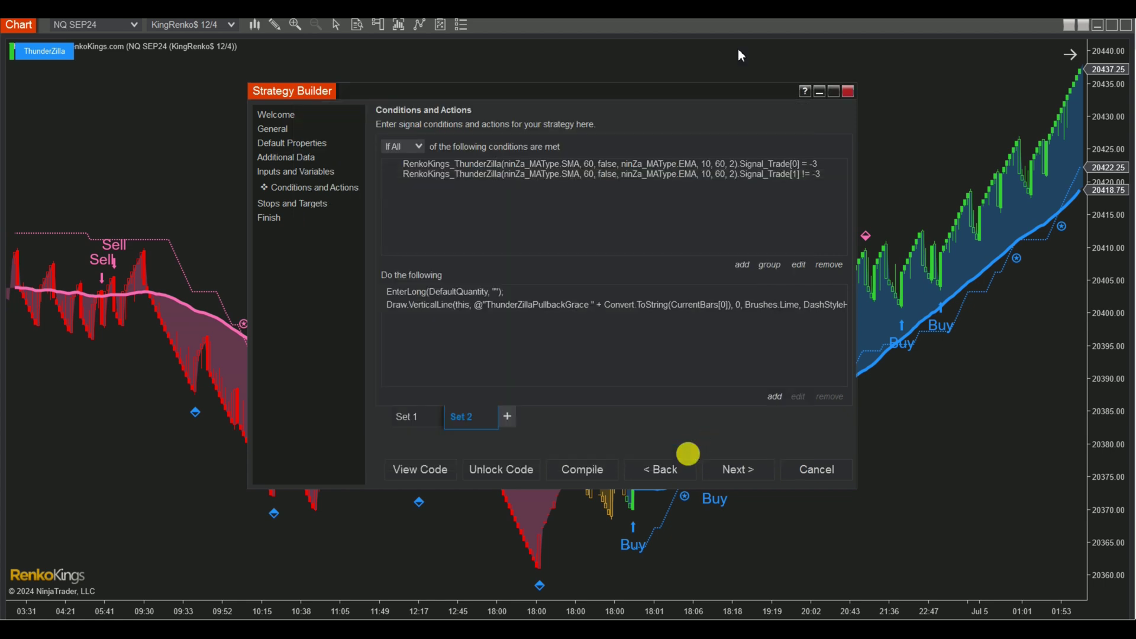
Replace Set 2's long-entry action with Enter short position.
left_click(464, 293)
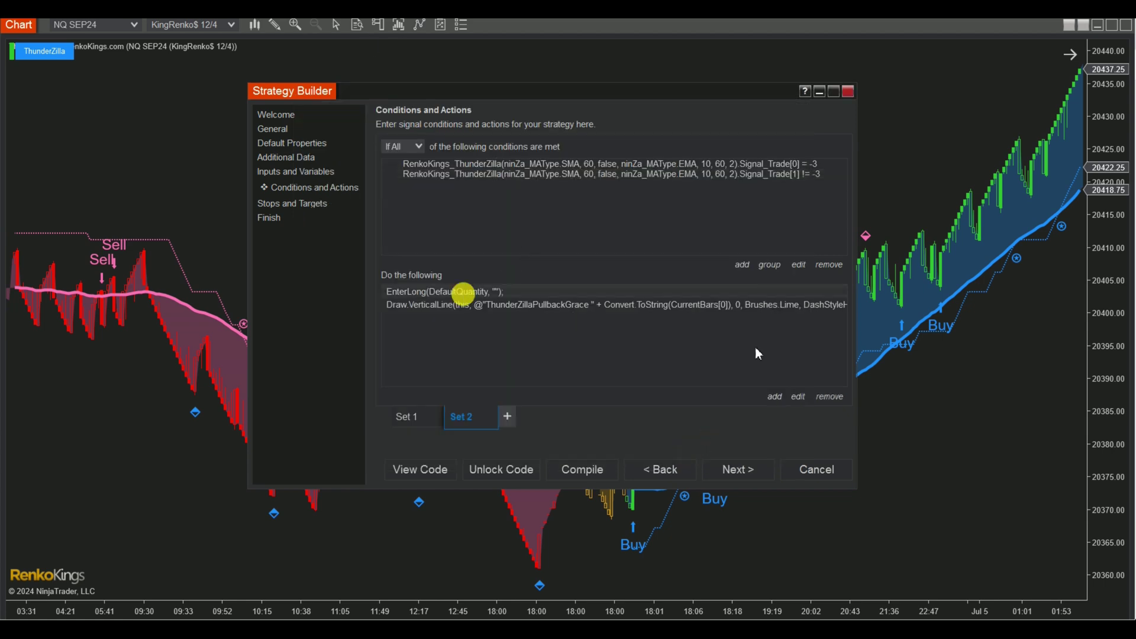
left_click(800, 397)
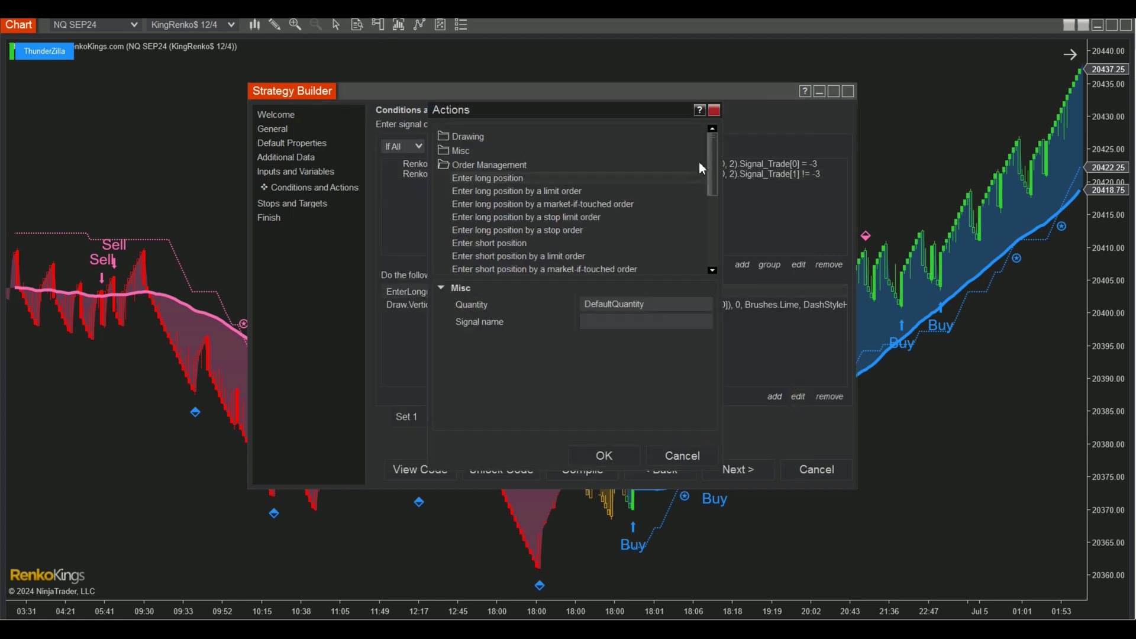
left_click_drag(712, 165, 713, 183)
left_click(510, 197)
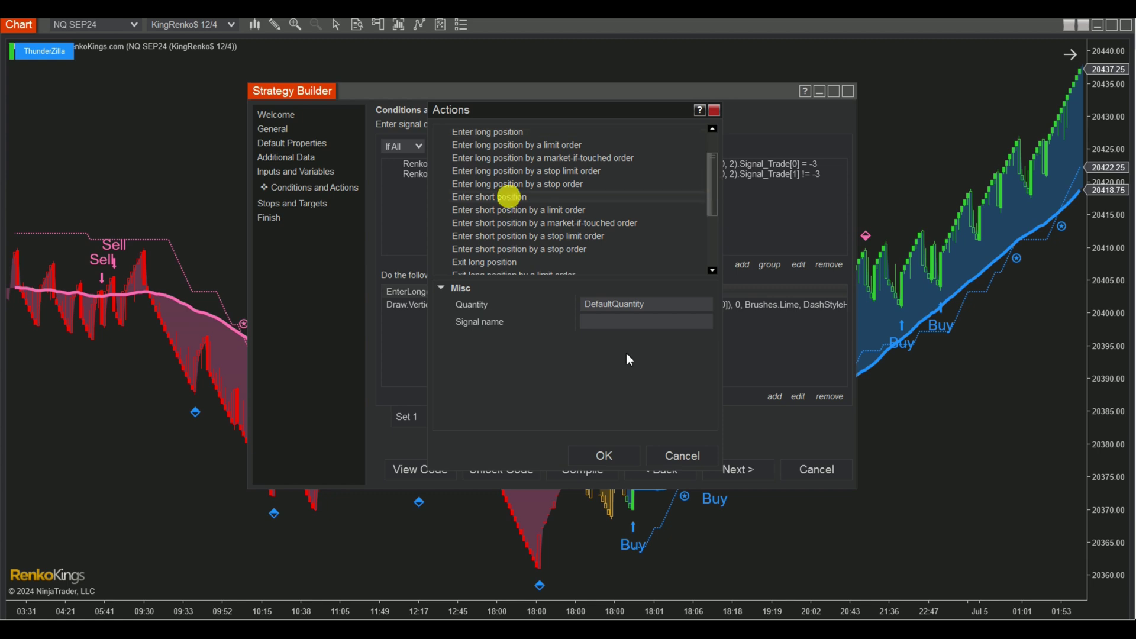
left_click(604, 457)
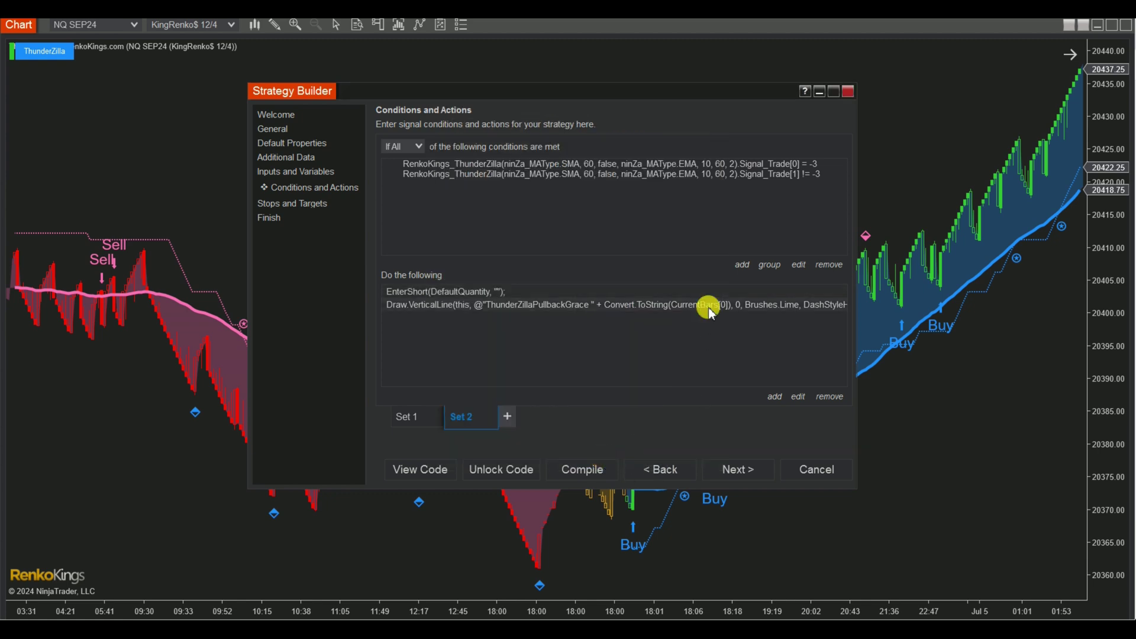
Change Set 2's vertical line color to OrangeRed.
left_click(799, 396)
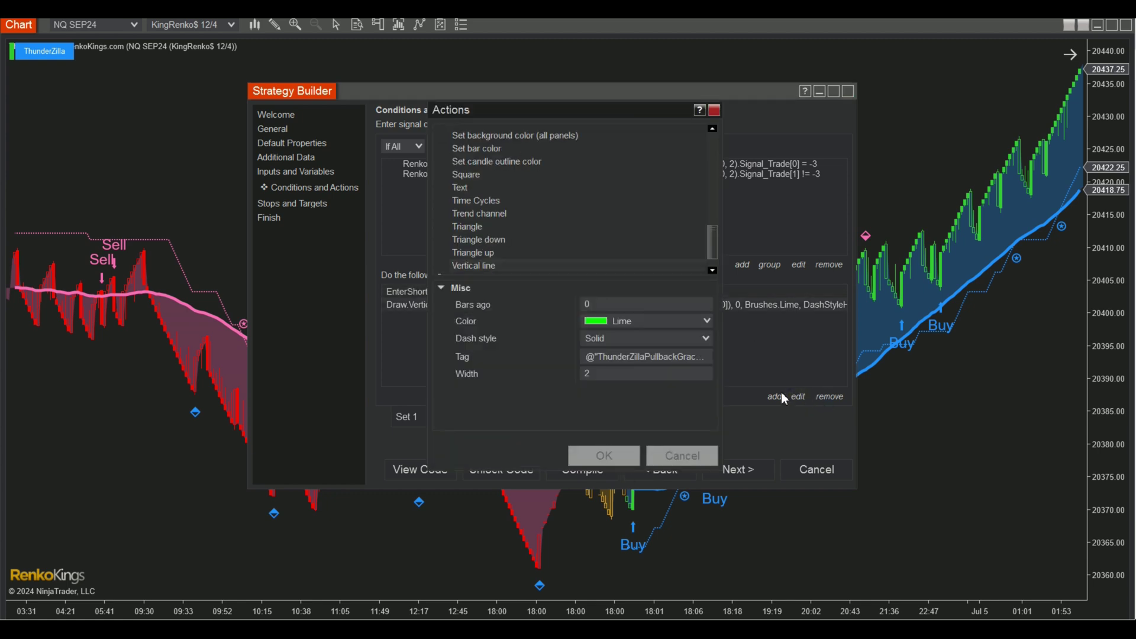
left_click(705, 321)
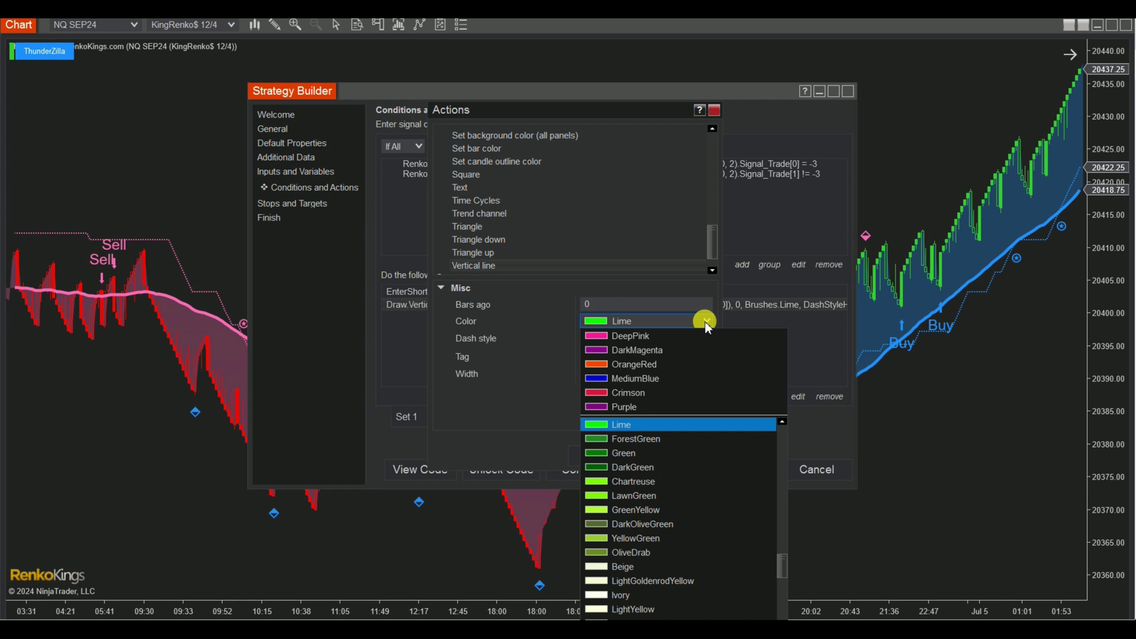
left_click(665, 364)
left_click(607, 453)
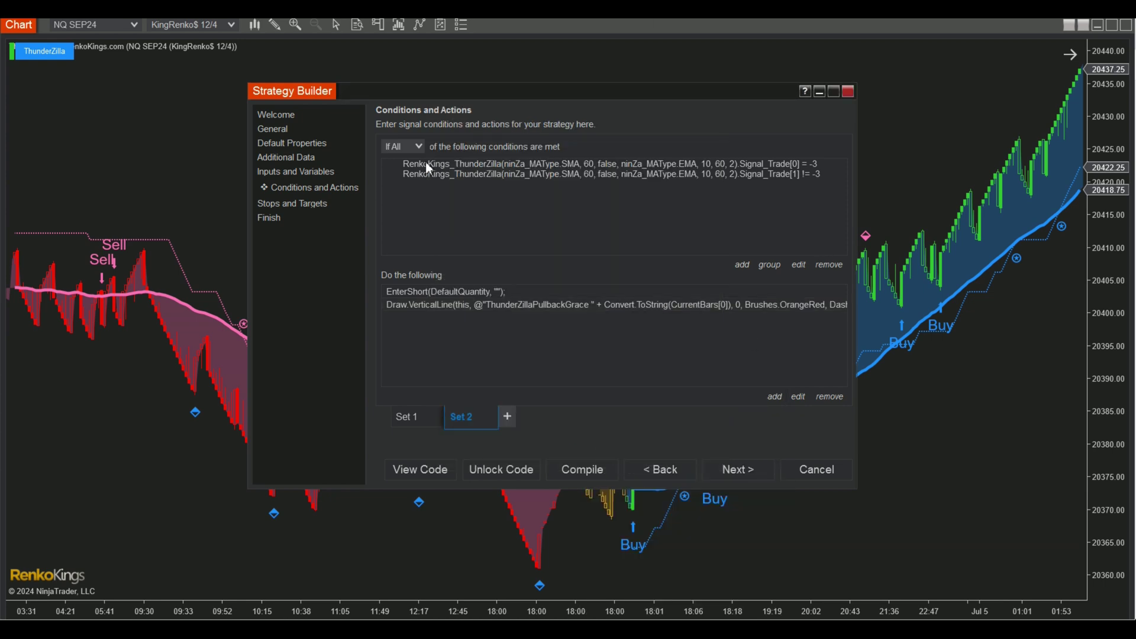
Add a profit target measured in ticks with a value of 100.
left_click(298, 205)
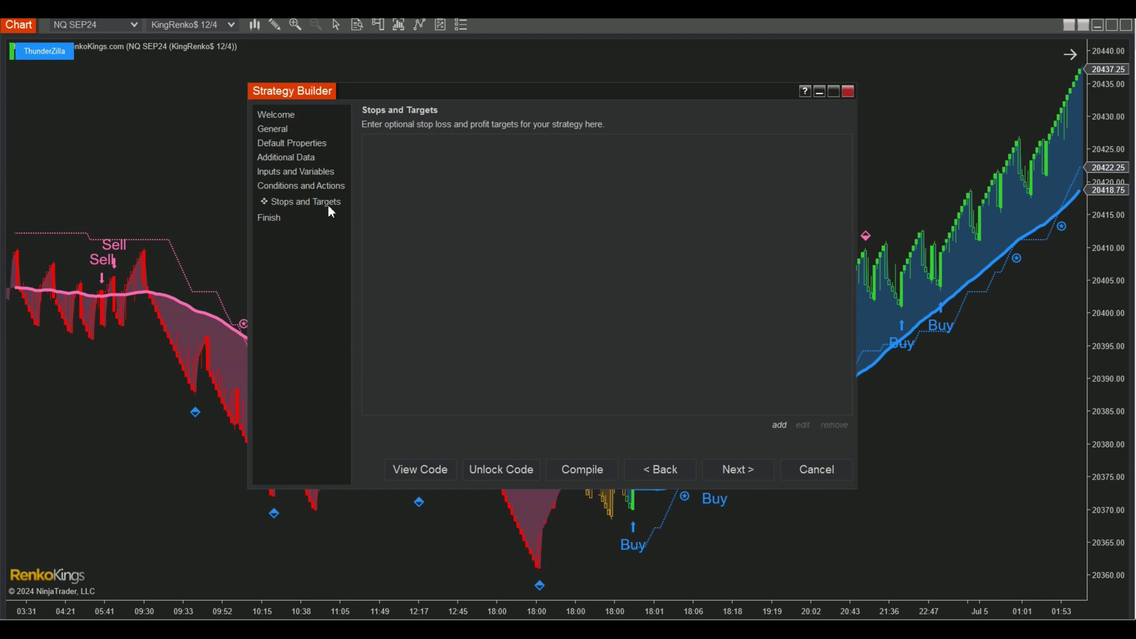
left_click(780, 427)
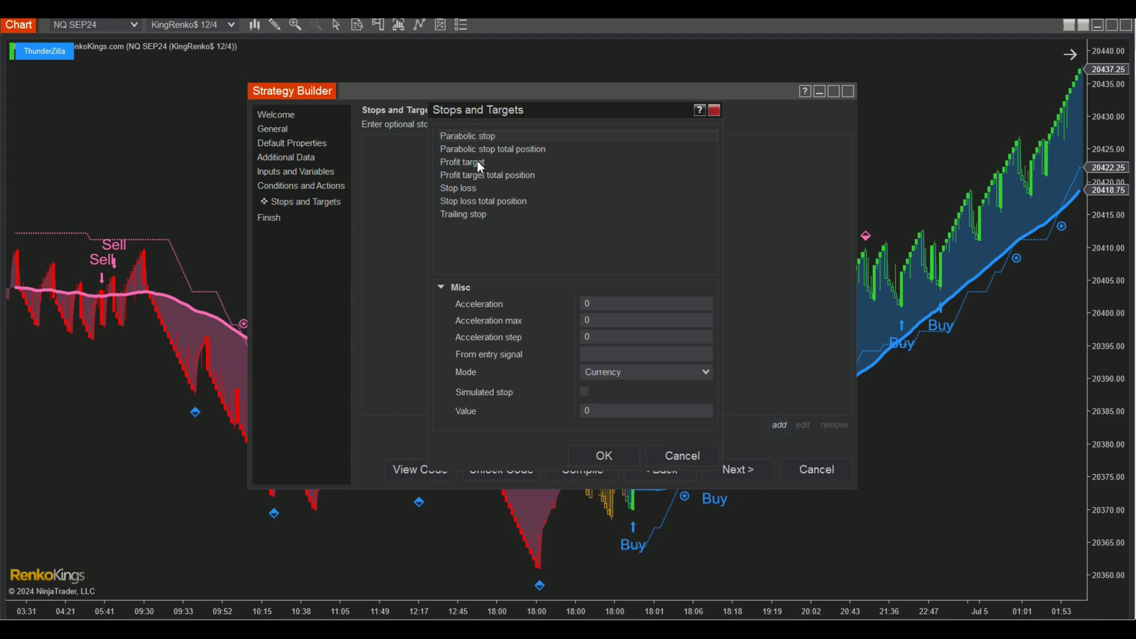
left_click(479, 163)
left_click(703, 320)
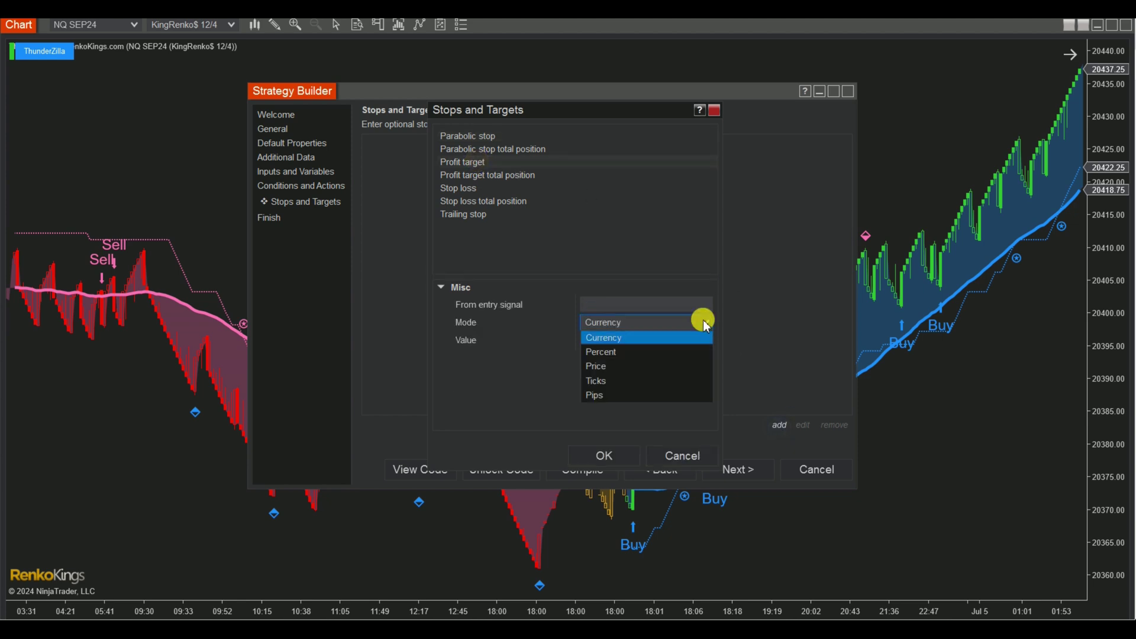
left_click(614, 380)
left_click(586, 340)
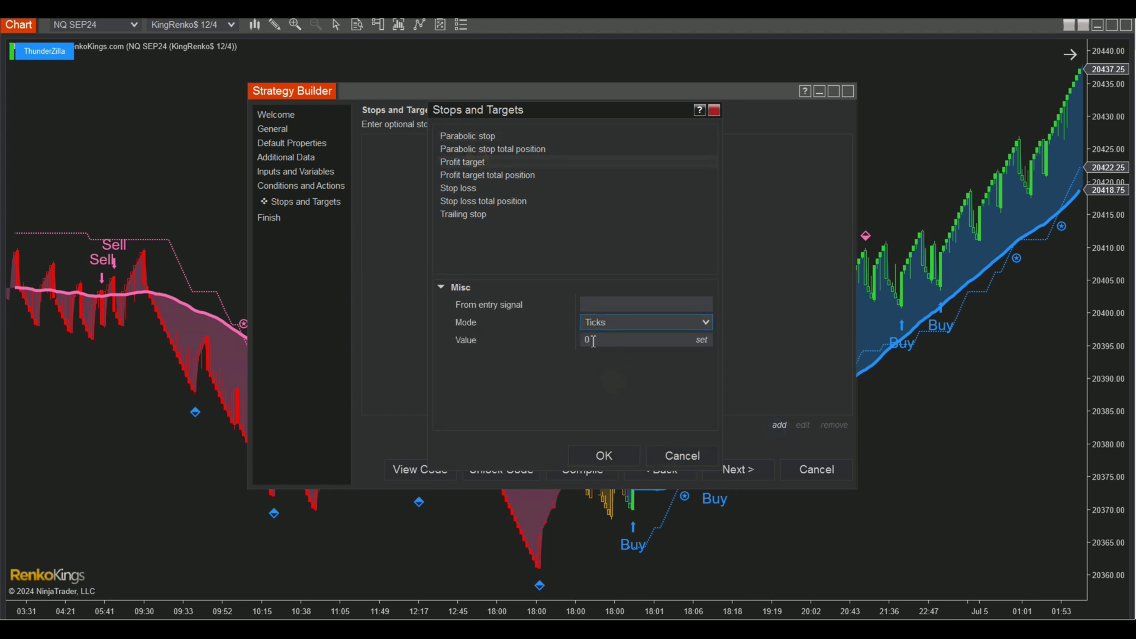
type("1")
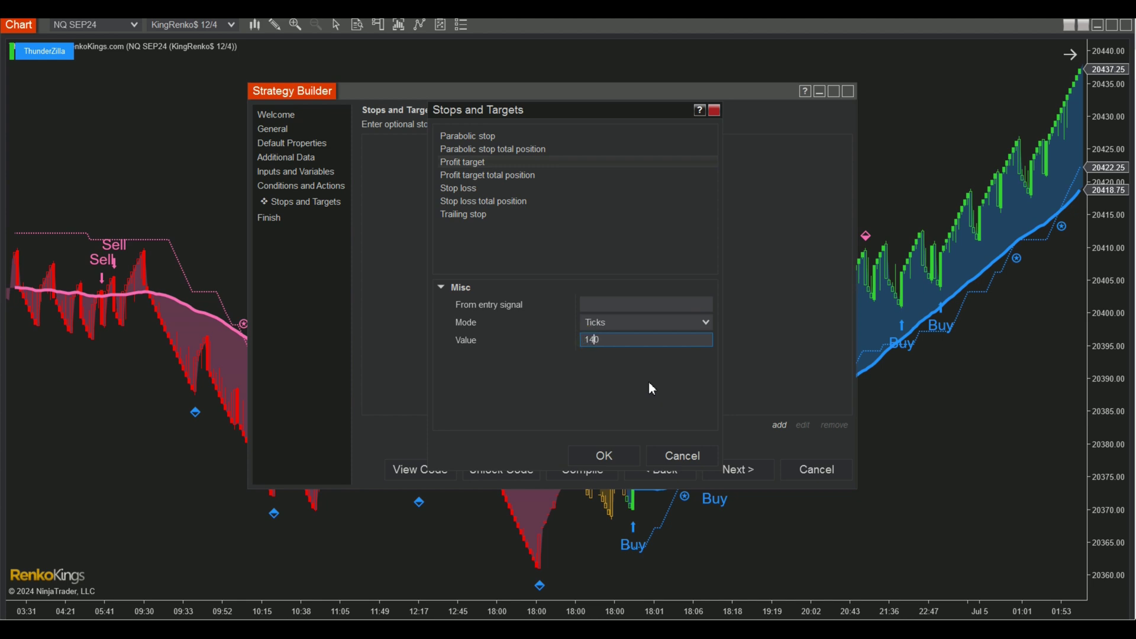
type("0")
left_click(630, 456)
Add a stop loss measured in ticks with a value of 50.
left_click(783, 429)
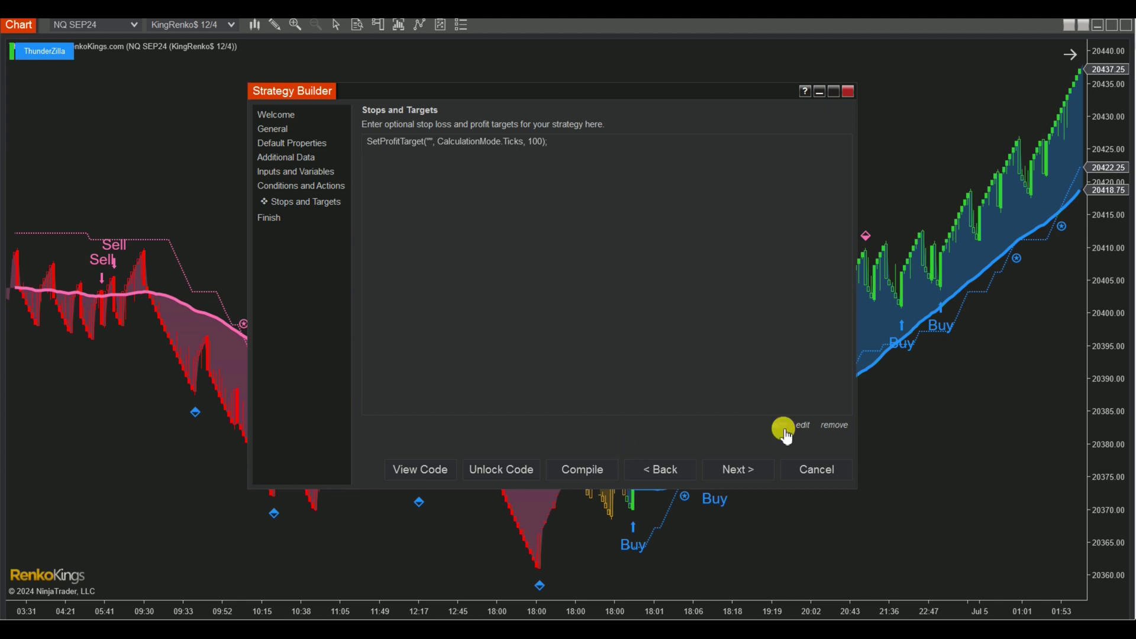
left_click(471, 187)
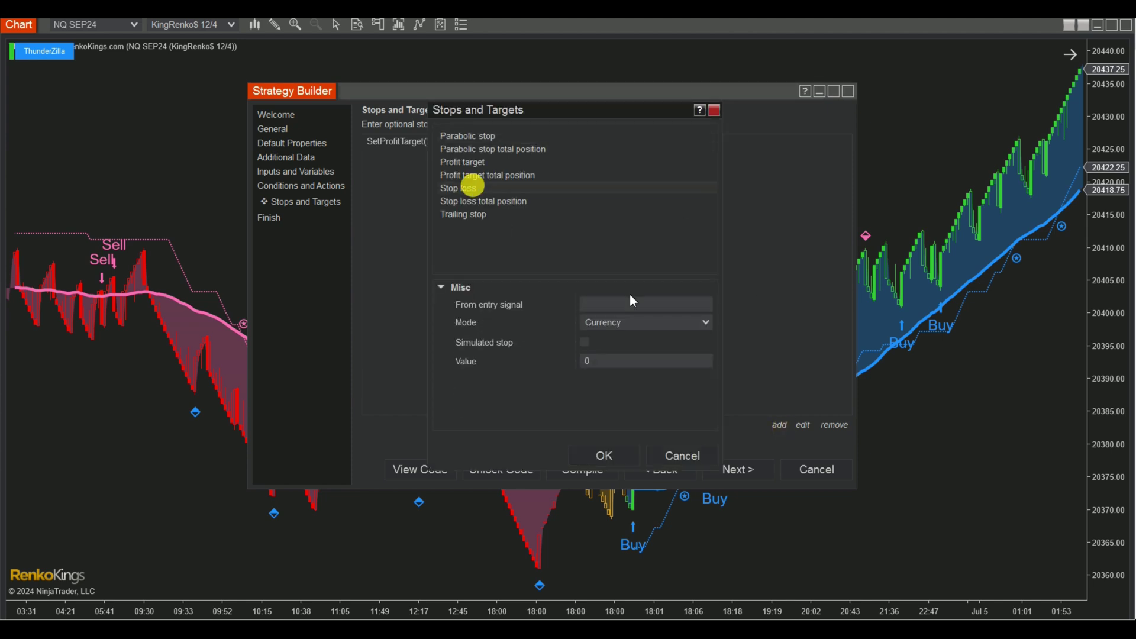
left_click(688, 323)
left_click(614, 379)
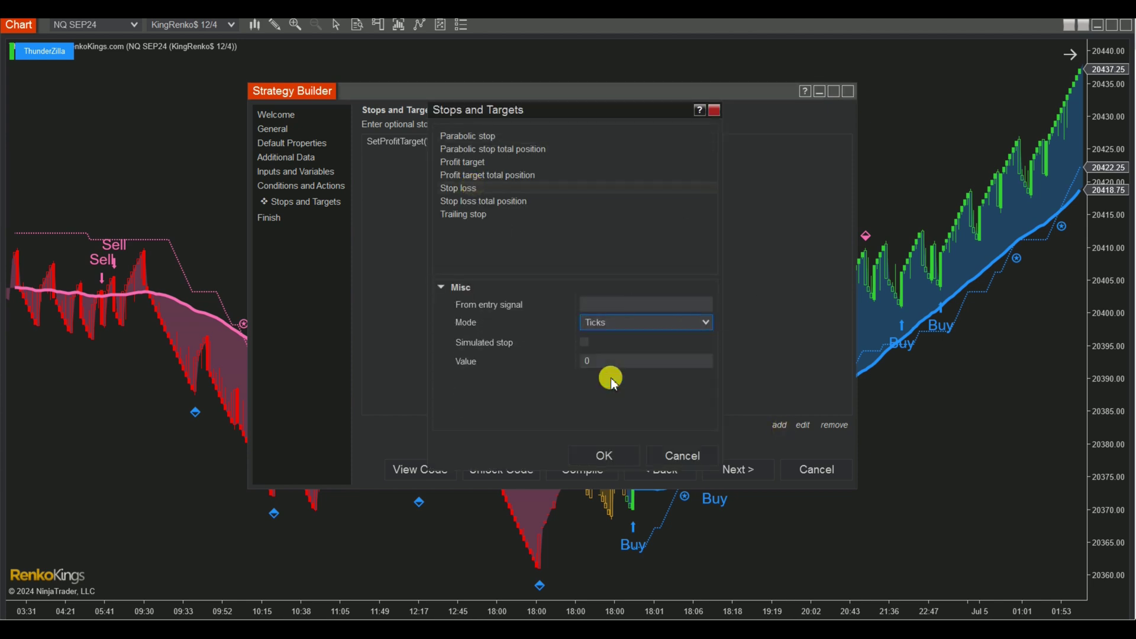
left_click(584, 363)
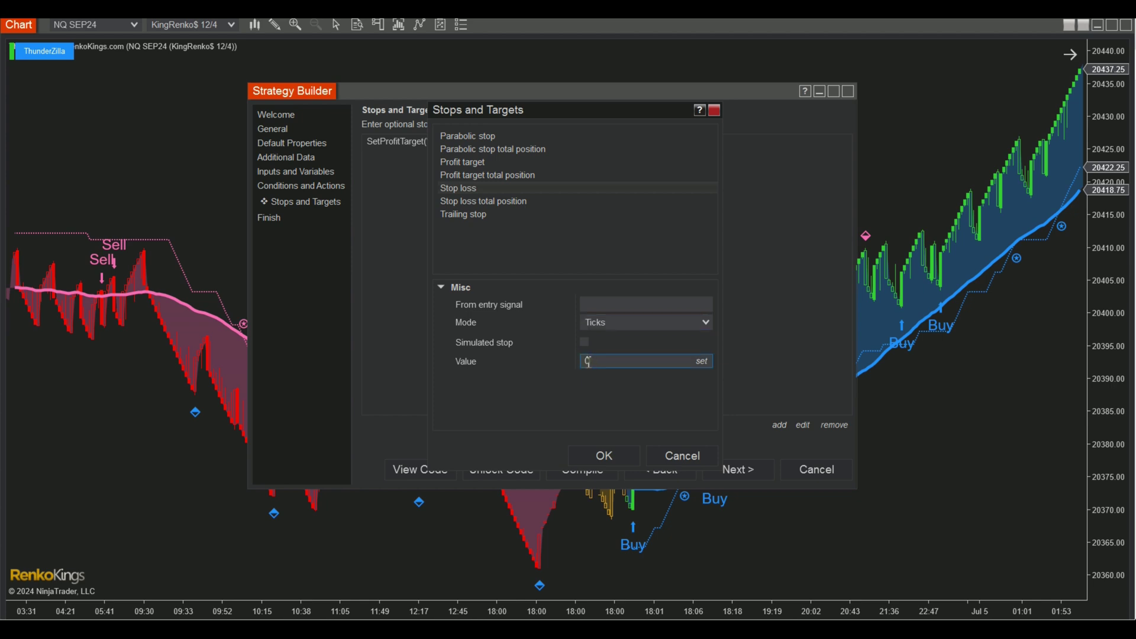
left_click(602, 455)
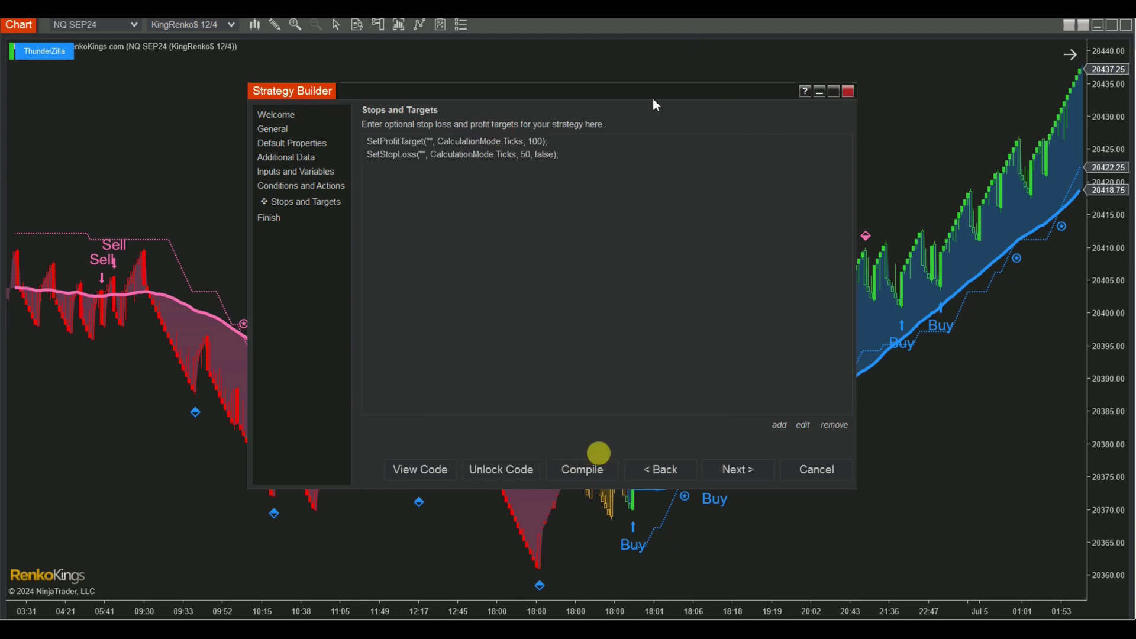
Finish the wizard and add ThunderZillaPullbackGrace to the Renko chart's strategies, enabled.
left_click(738, 471)
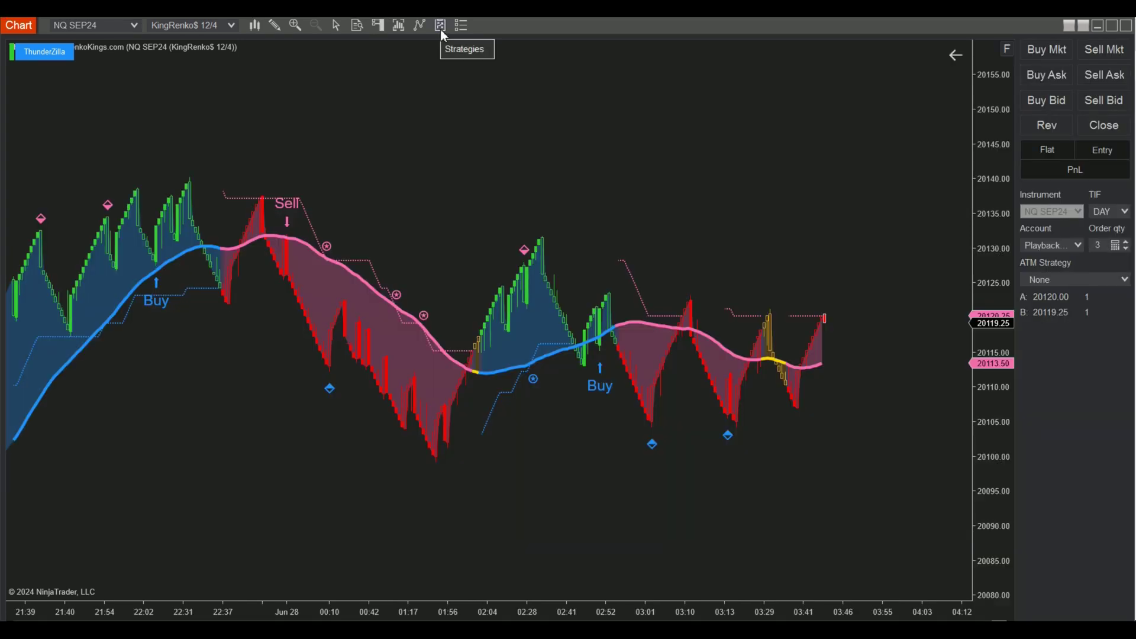
right_click(438, 145)
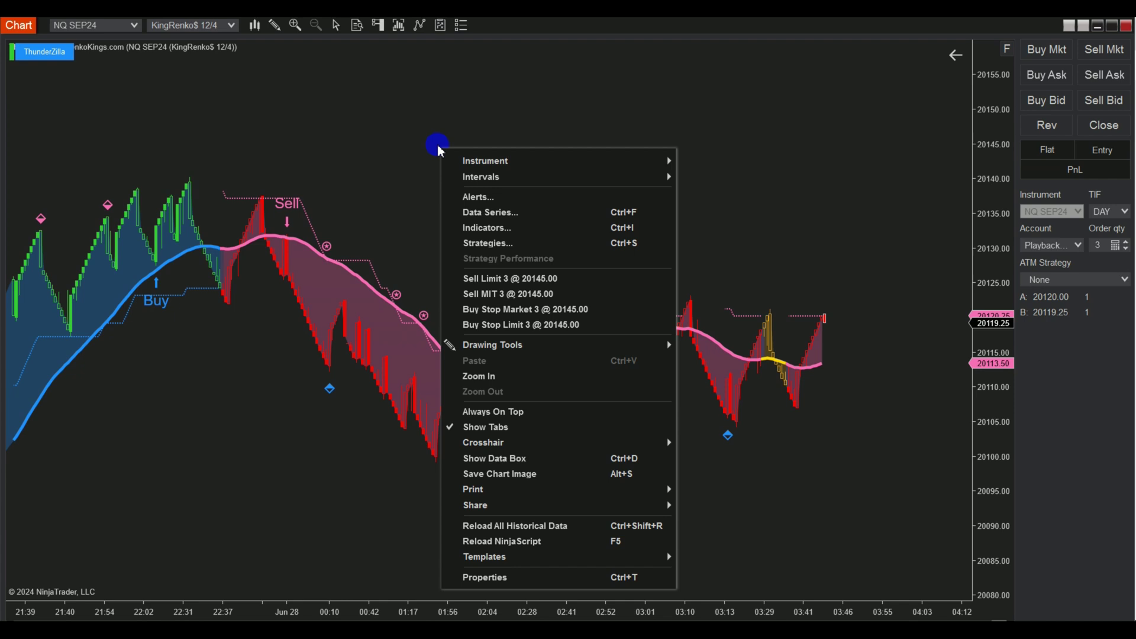
left_click(655, 243)
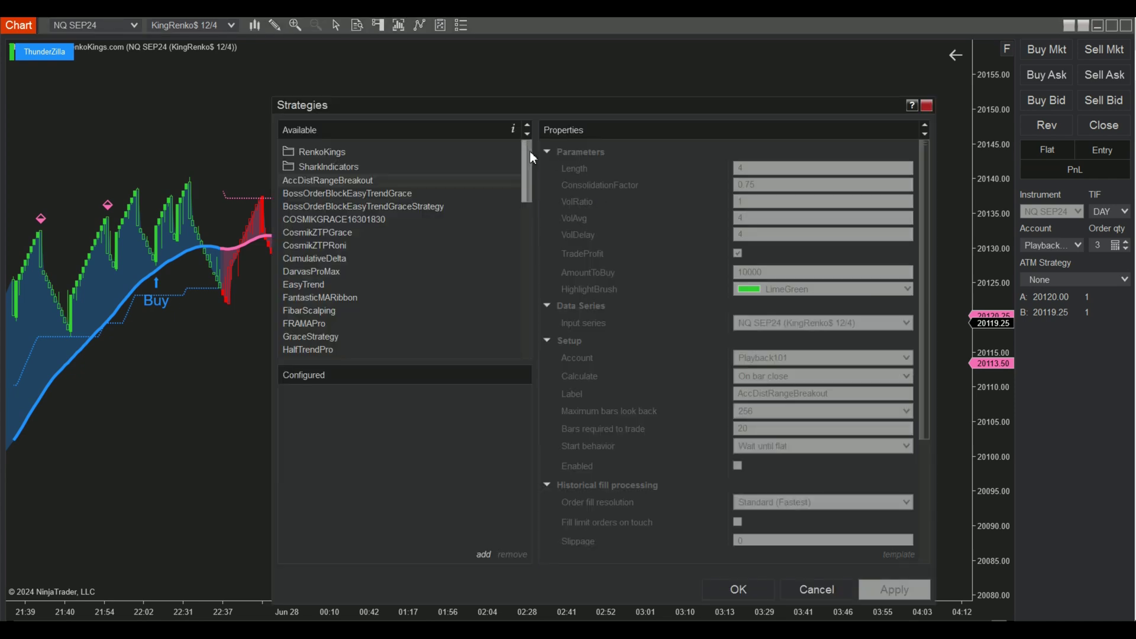
left_click_drag(530, 157, 531, 301)
left_click_drag(537, 109, 482, 72)
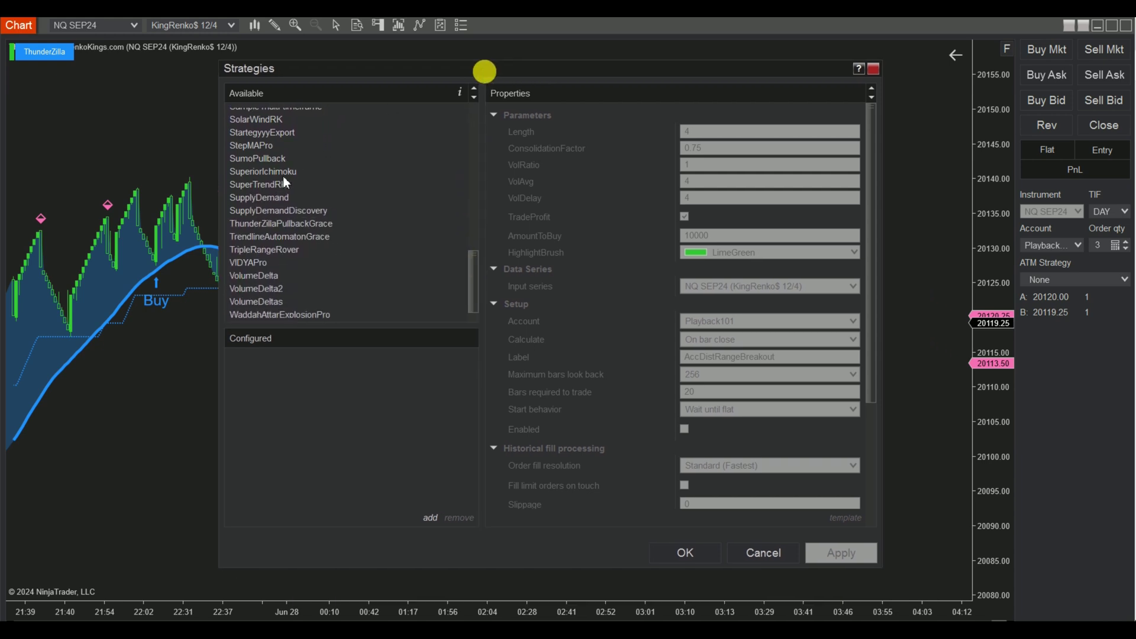
double_click(313, 223)
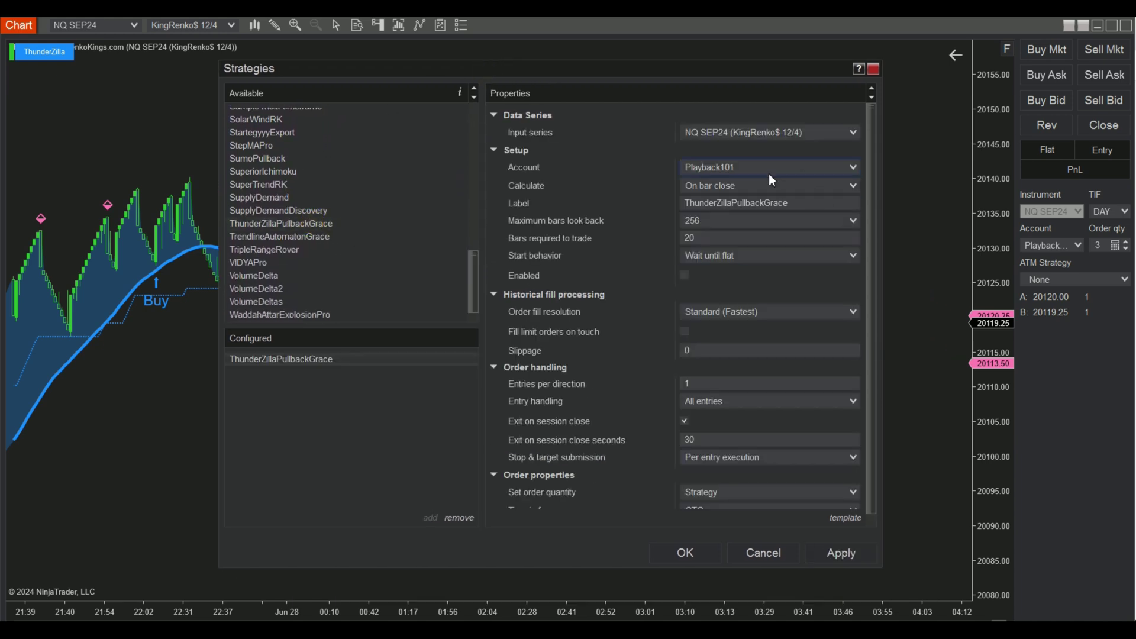
left_click(684, 275)
left_click(684, 557)
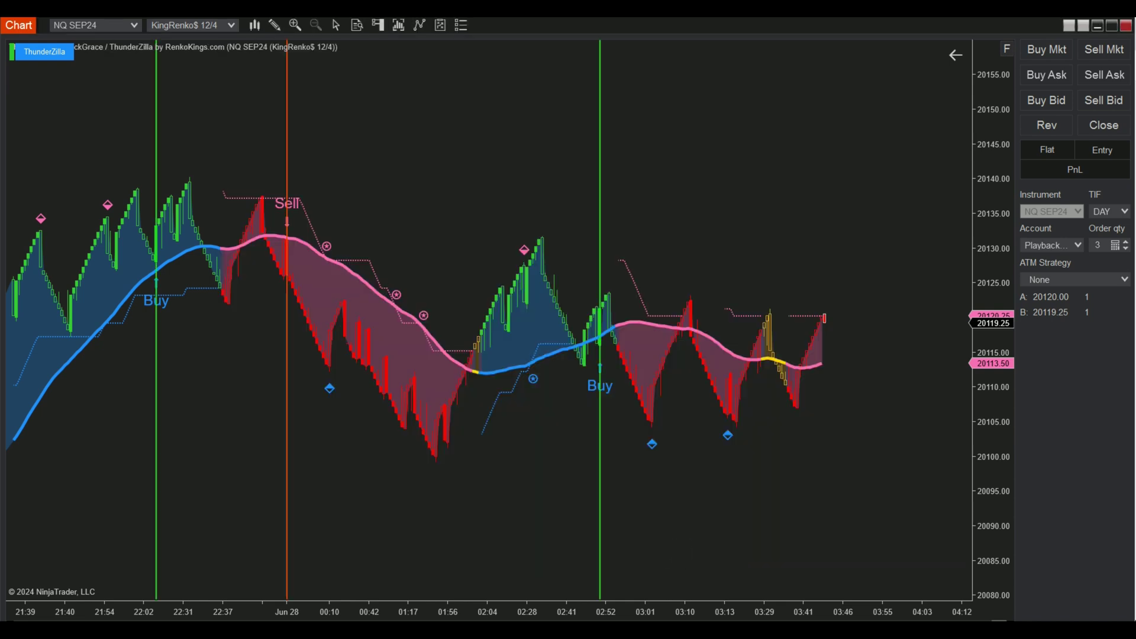
Pan back through earlier bars with autoscale to review signal lines, then return to the newest bars and open positions.
left_click_drag(211, 435, 441, 428)
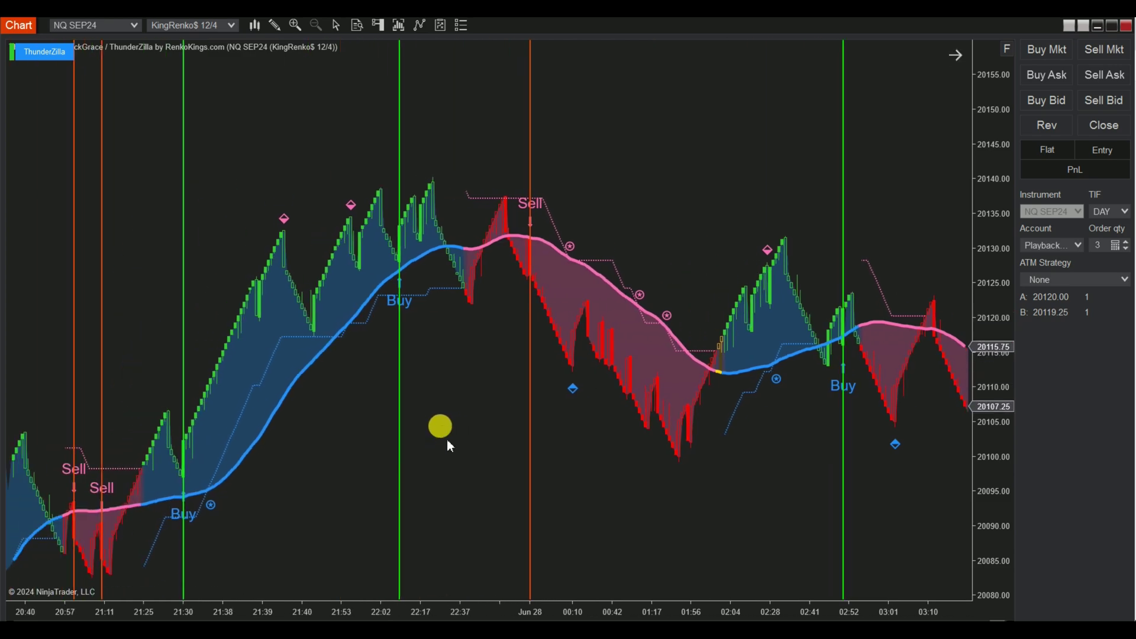
left_click_drag(248, 542, 527, 535)
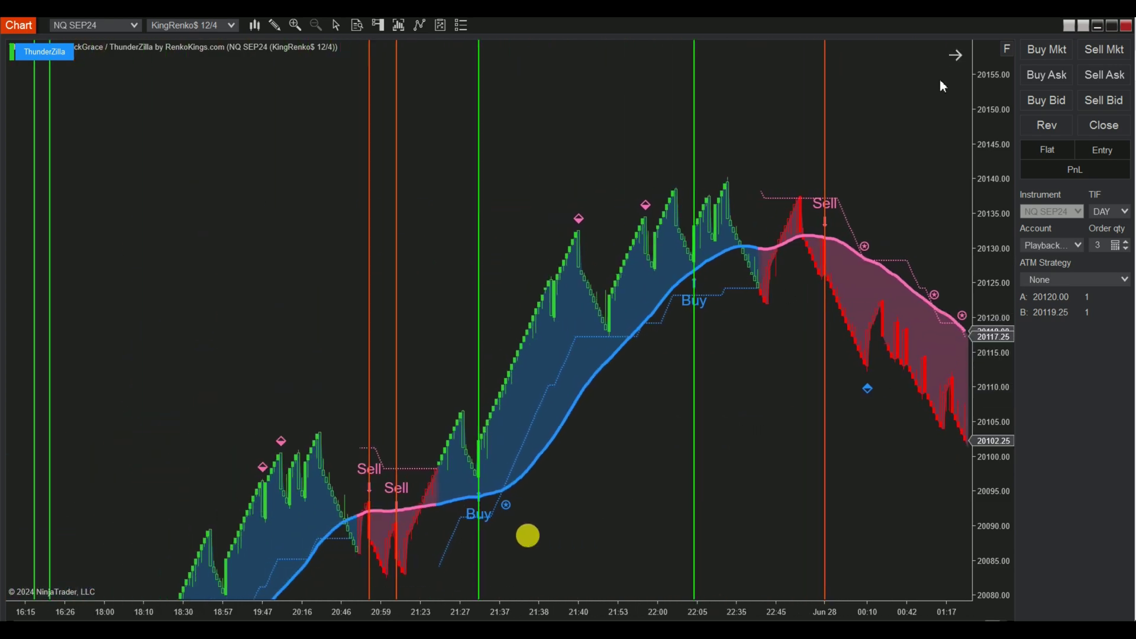
left_click(1006, 50)
left_click_drag(559, 574, 307, 477)
left_click_drag(568, 496, 440, 470)
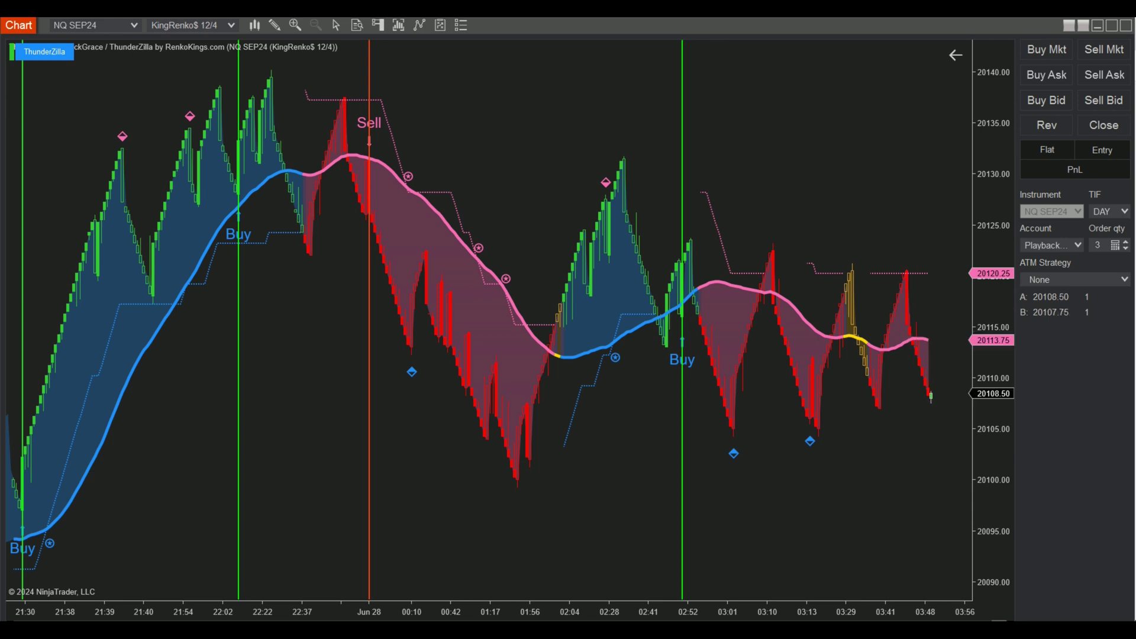
left_click_drag(485, 441, 137, 424)
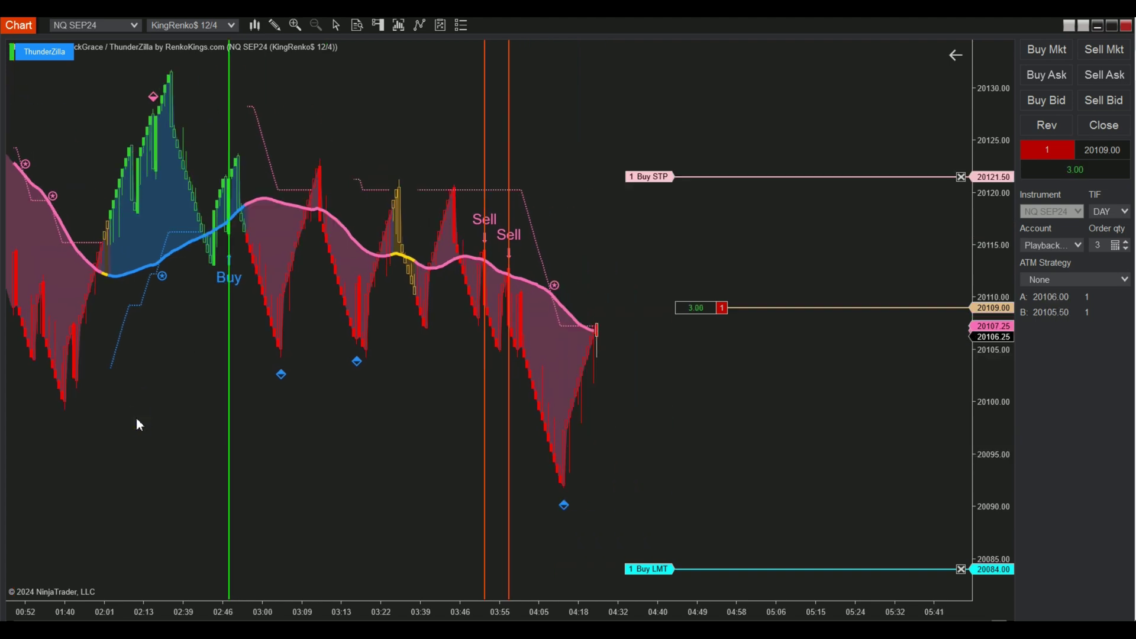
left_click_drag(335, 485, 224, 472)
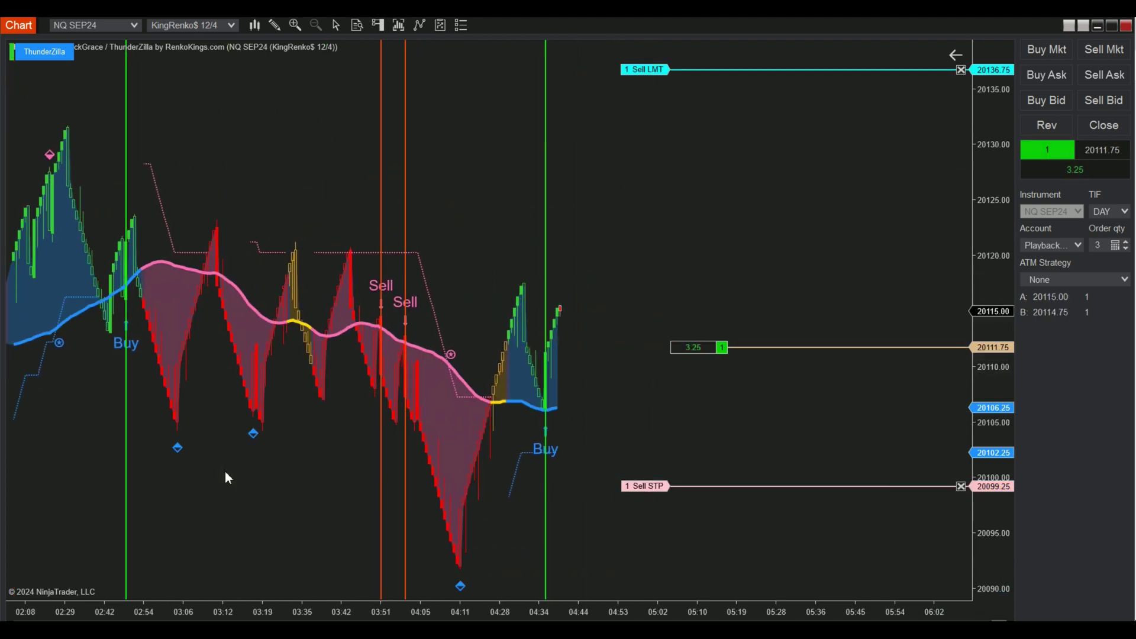